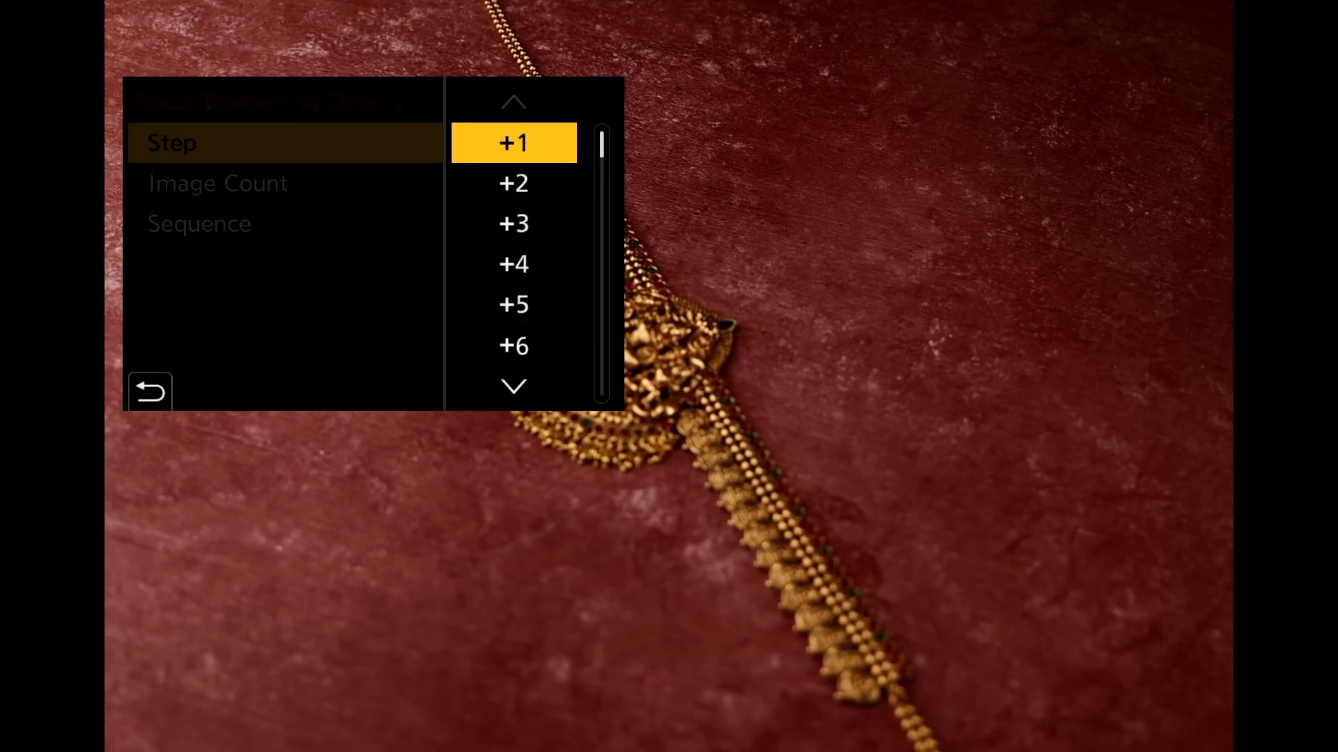
# Set the focus bracketing step to +4
pyautogui.press('Down')
pyautogui.press('Down')
pyautogui.press('Down')
pyautogui.press('Down')
pyautogui.press('Down')
pyautogui.press('Down')
pyautogui.press('Down')
pyautogui.press('Down')
pyautogui.press('Down')
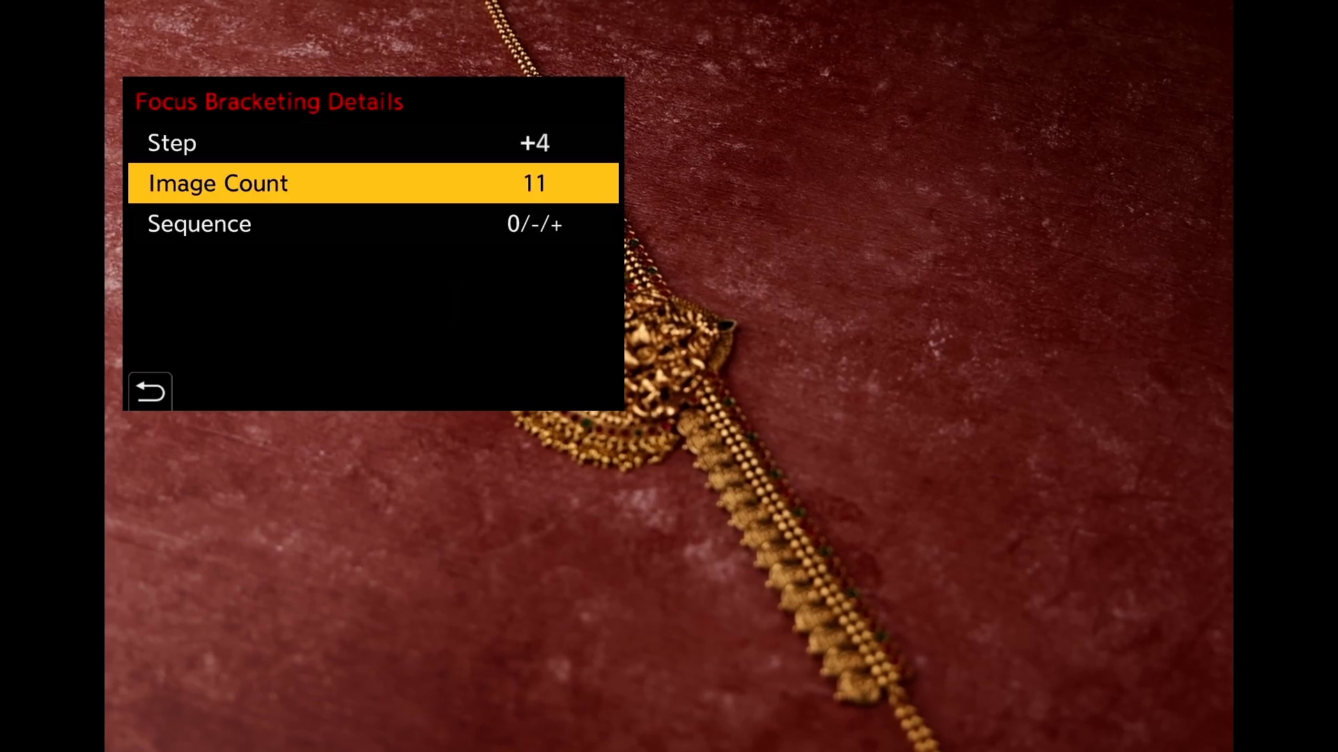
# Set the focus bracketing image count to 20
pyautogui.press('Return')
pyautogui.press('Right')
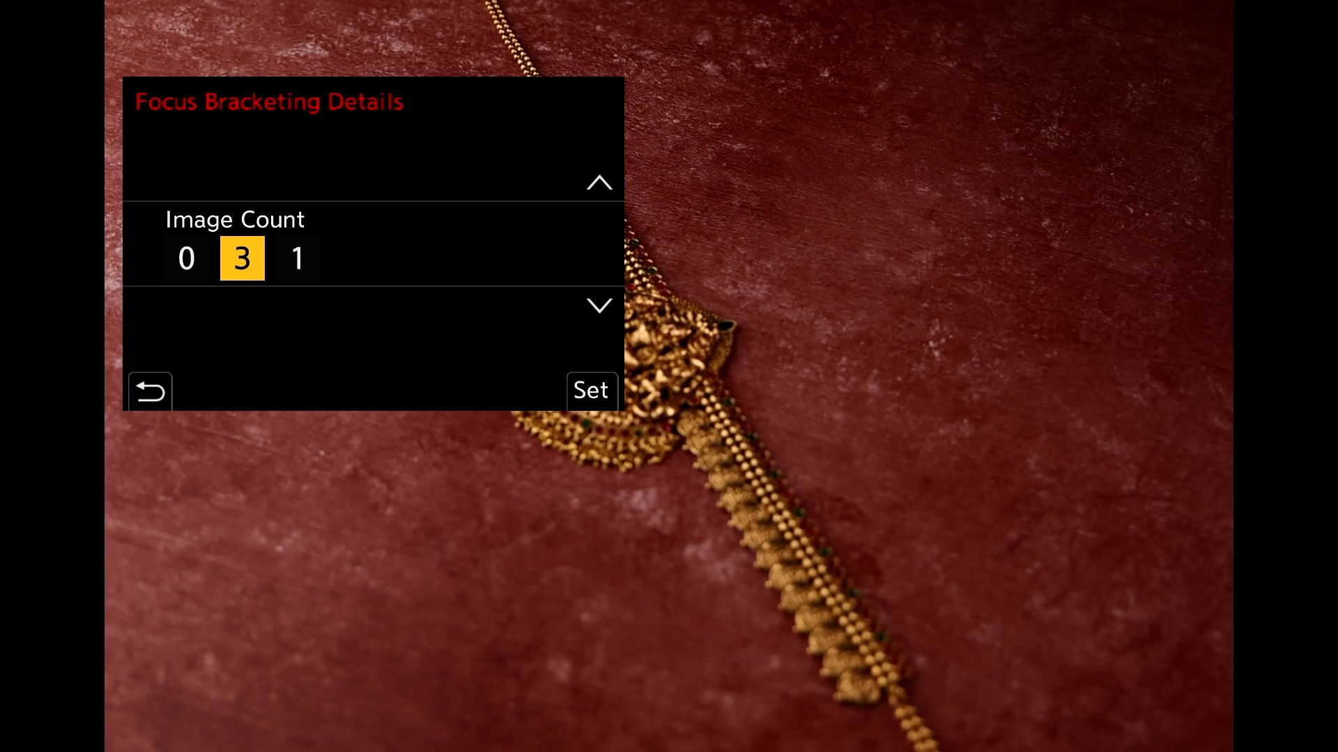
pyautogui.press('Down')
pyautogui.press('Right')
pyautogui.press('Down')
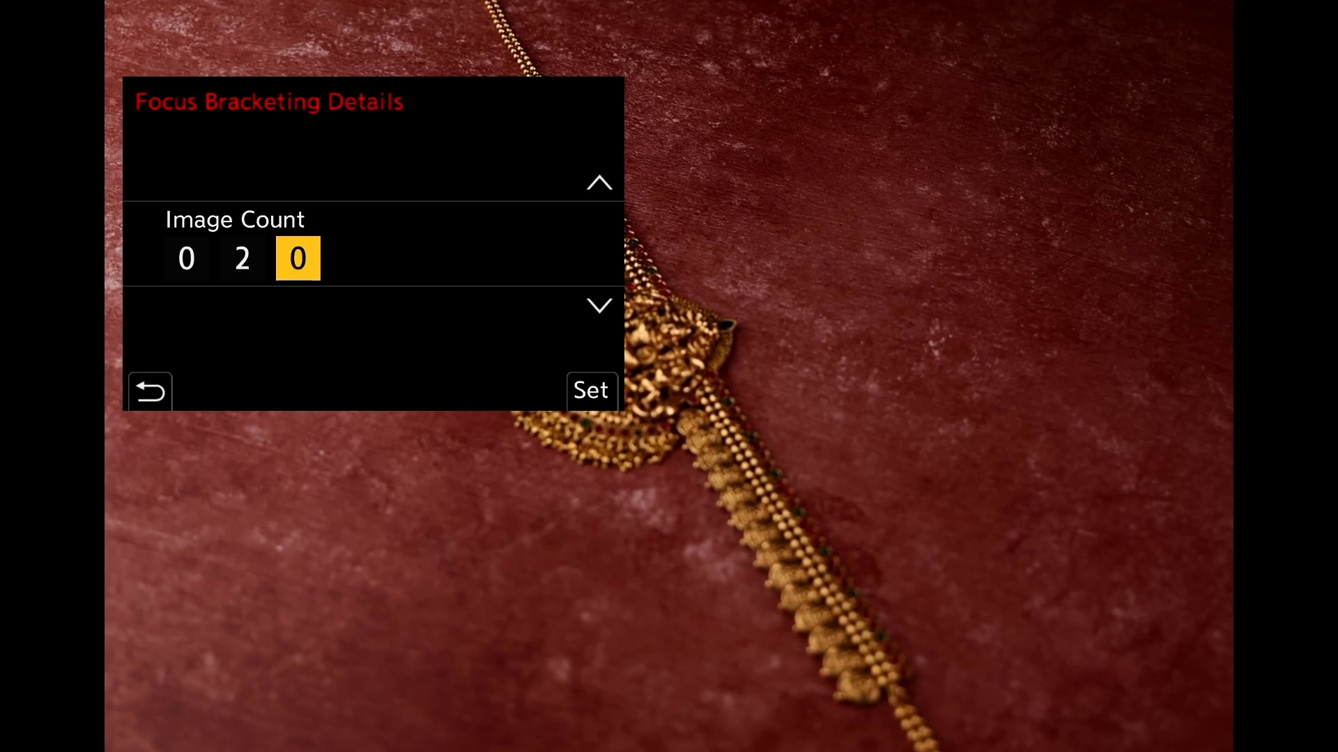
pyautogui.press('Return')
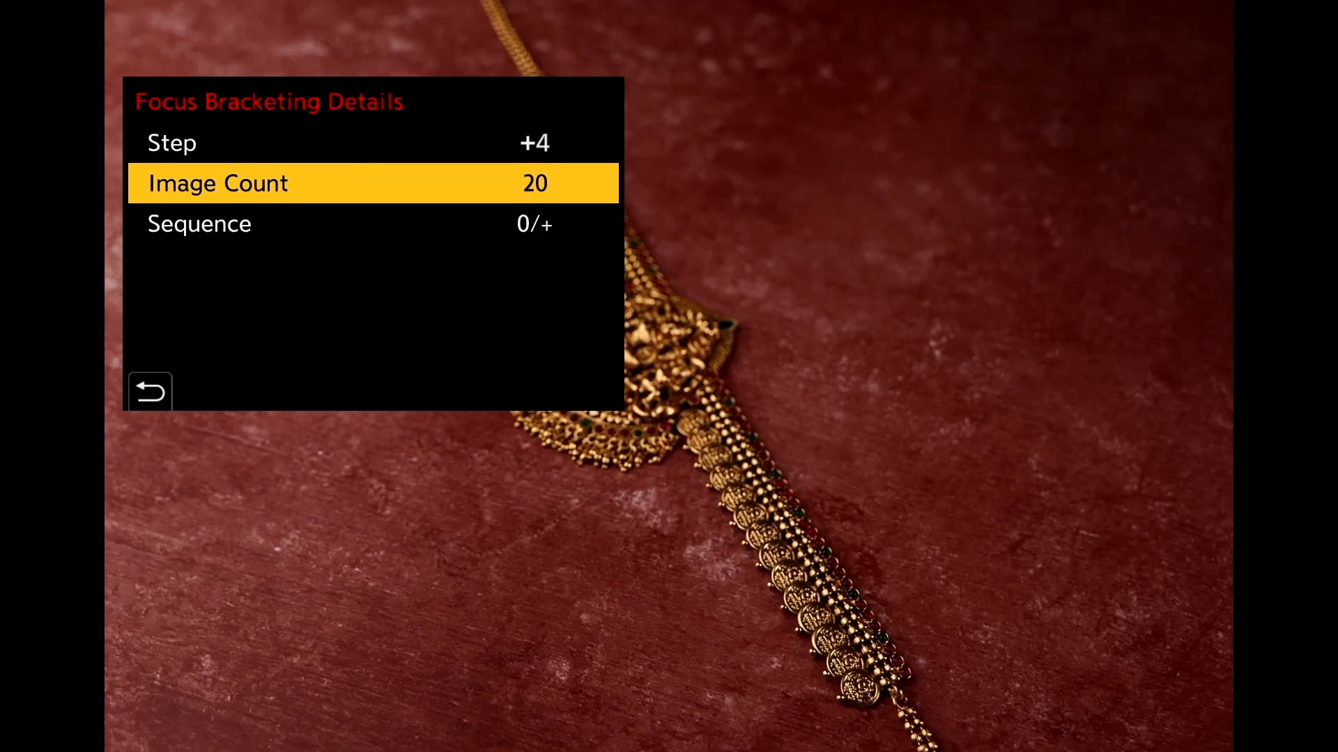
# Set the focus bracketing sequence to 0/+ and leave the bracketing settings
pyautogui.press('Down')
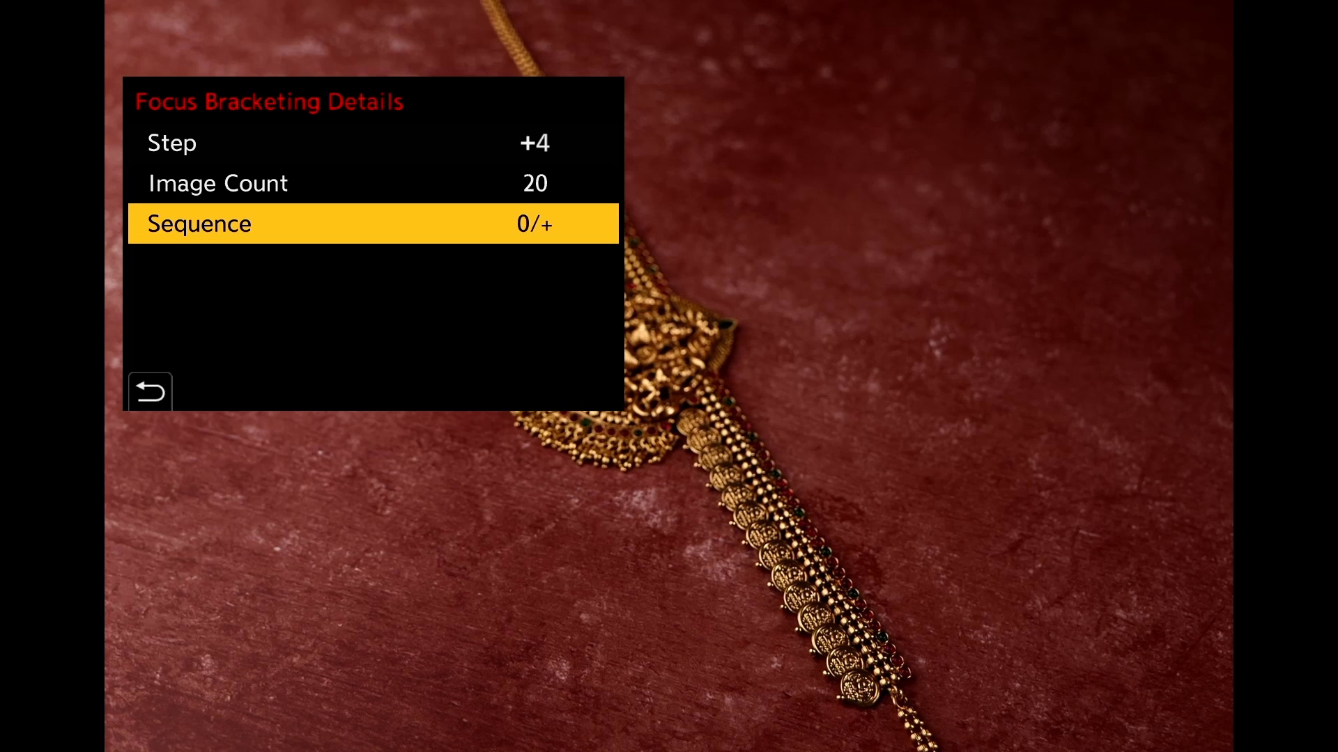
pyautogui.press('Return')
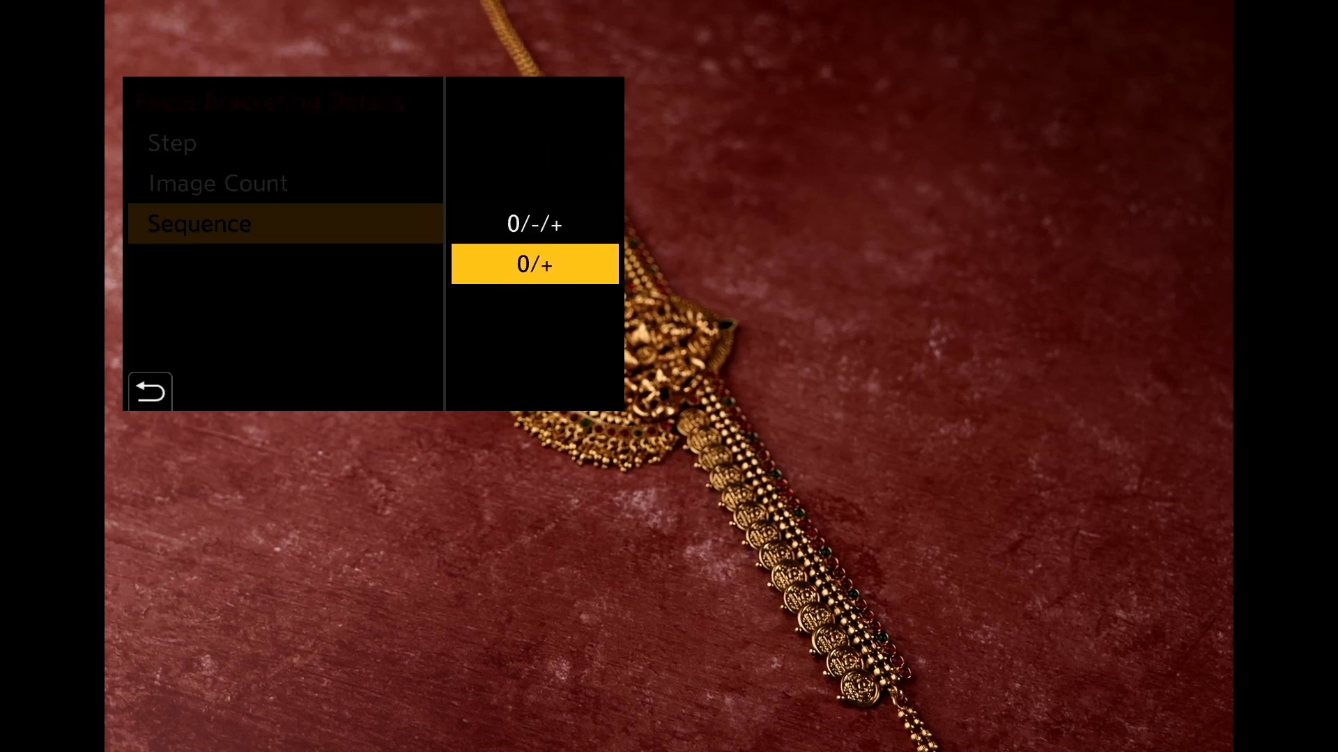
pyautogui.press('Return')
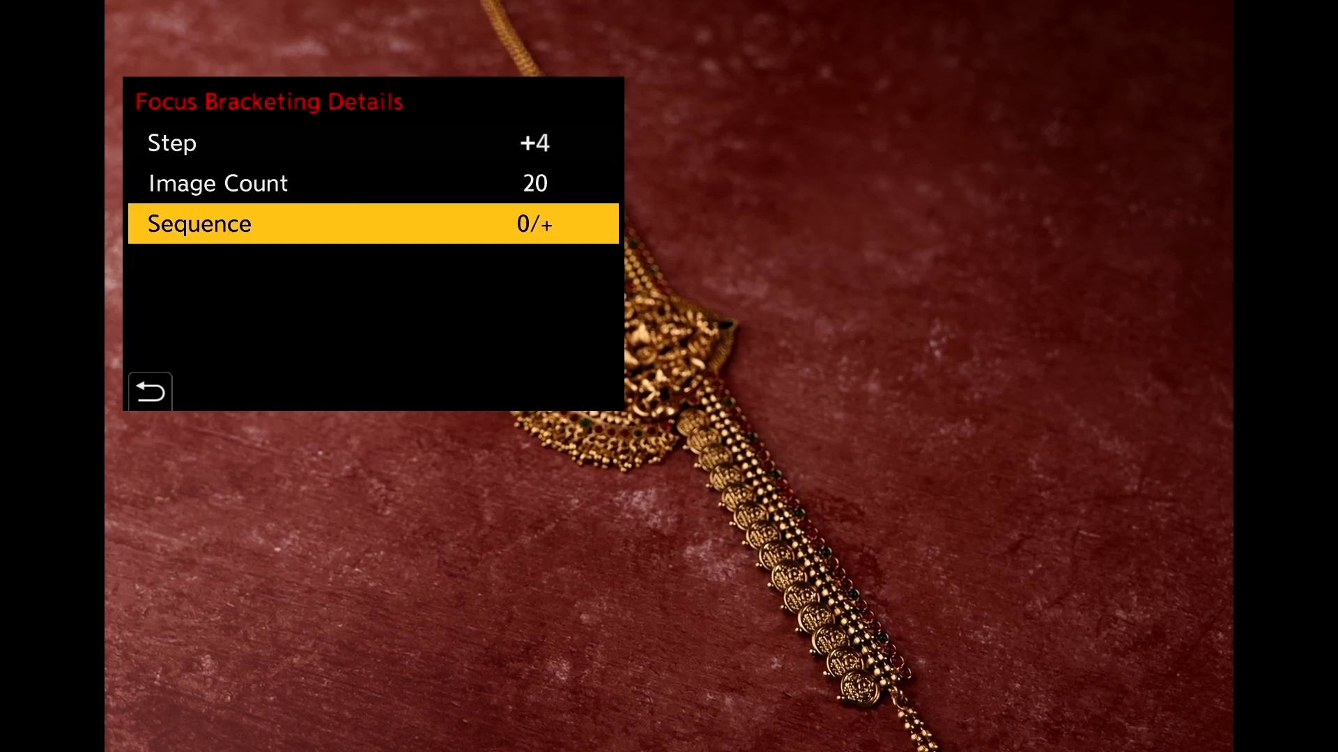
pyautogui.press('Escape')
pyautogui.press('Escape')
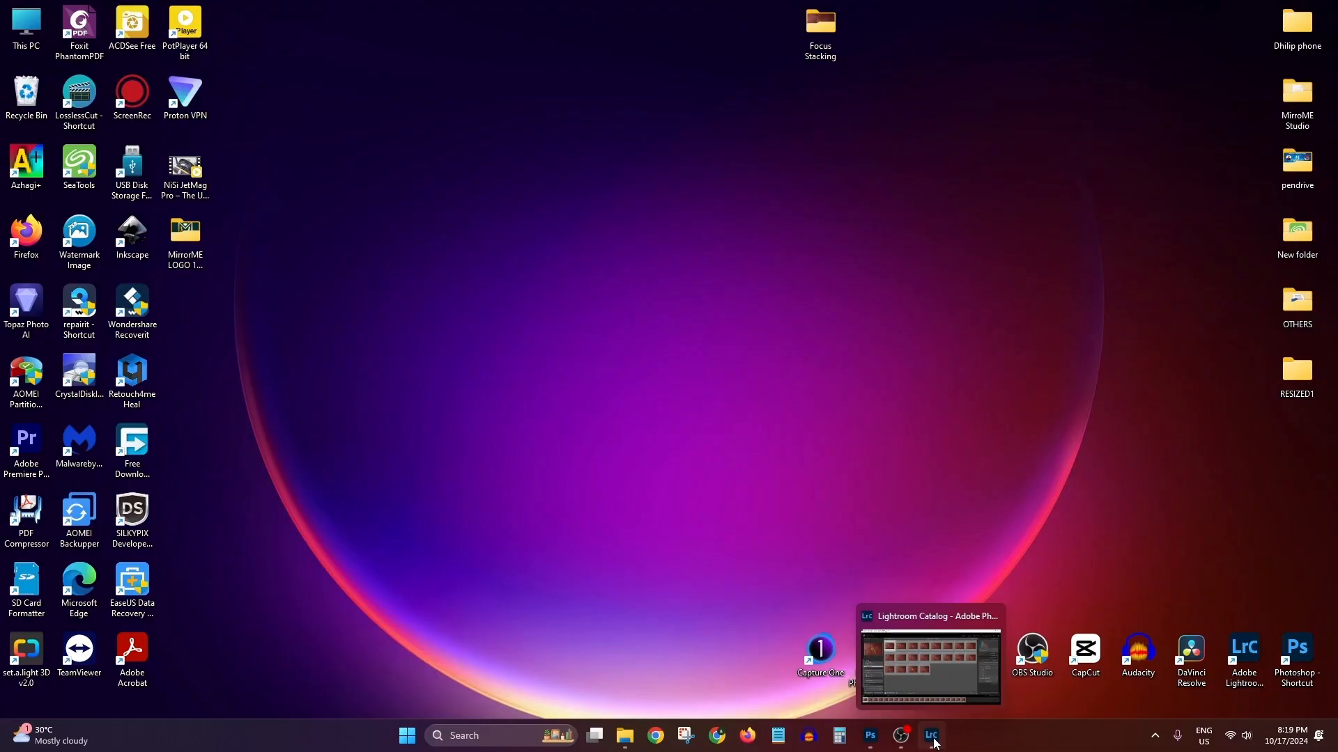
# Switch to Lightroom Classic, open all 20 imported necklace photos as layers in Photoshop, and maximize the Photoshop window
pyautogui.click(934, 739)
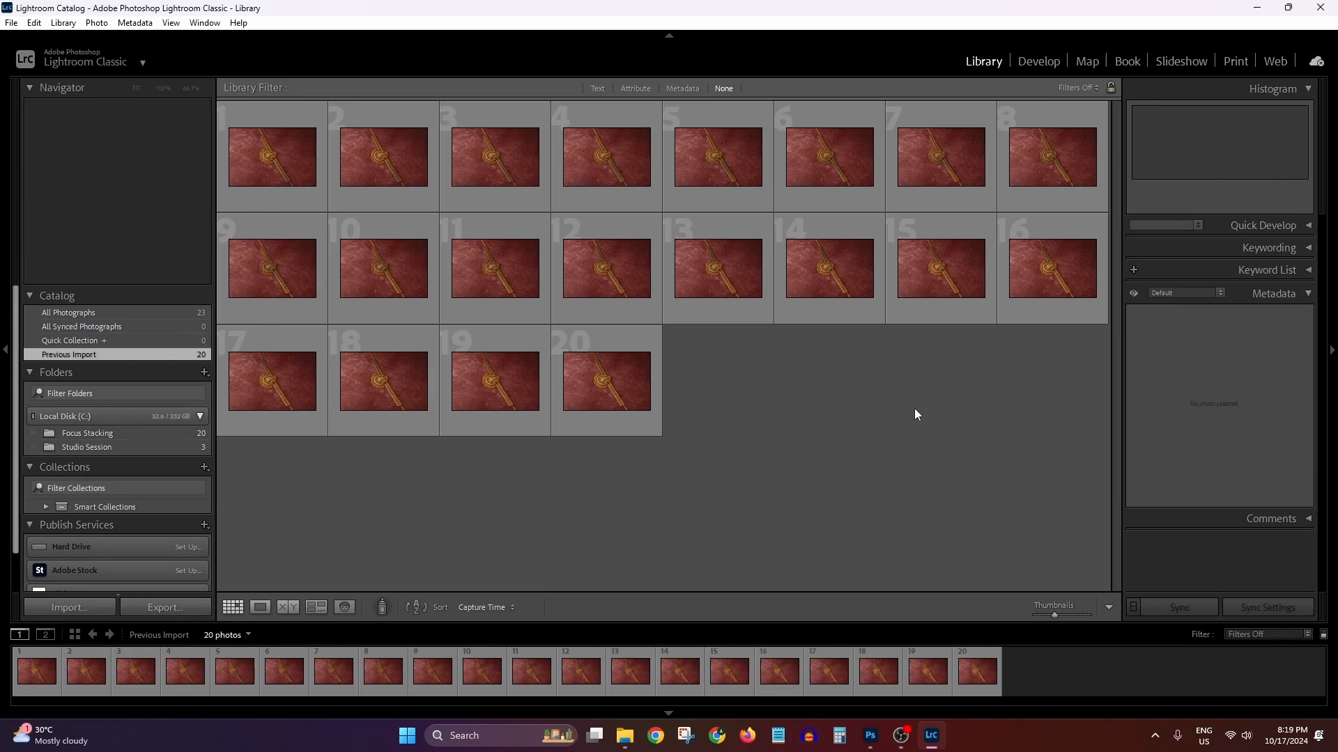
pyautogui.click(254, 141)
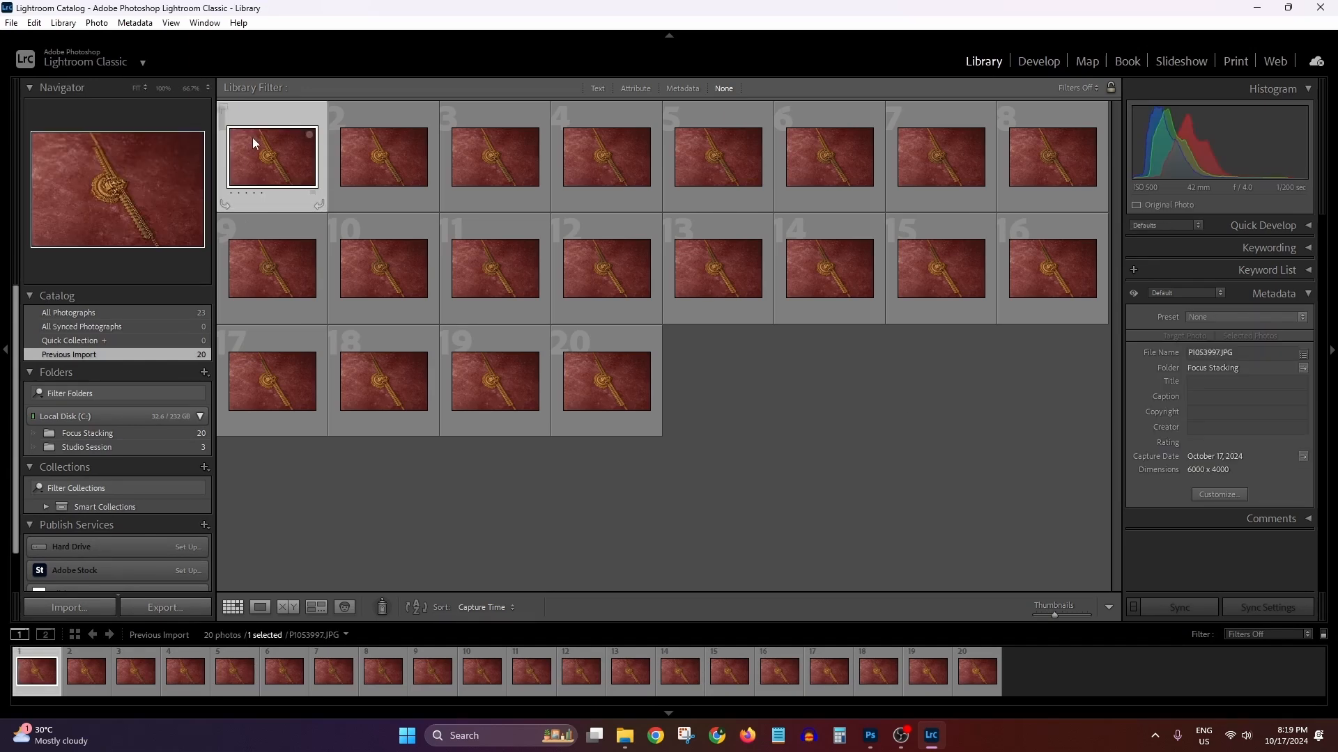
pyautogui.keyDown('shift'); pyautogui.click(602, 391); pyautogui.keyUp('shift')
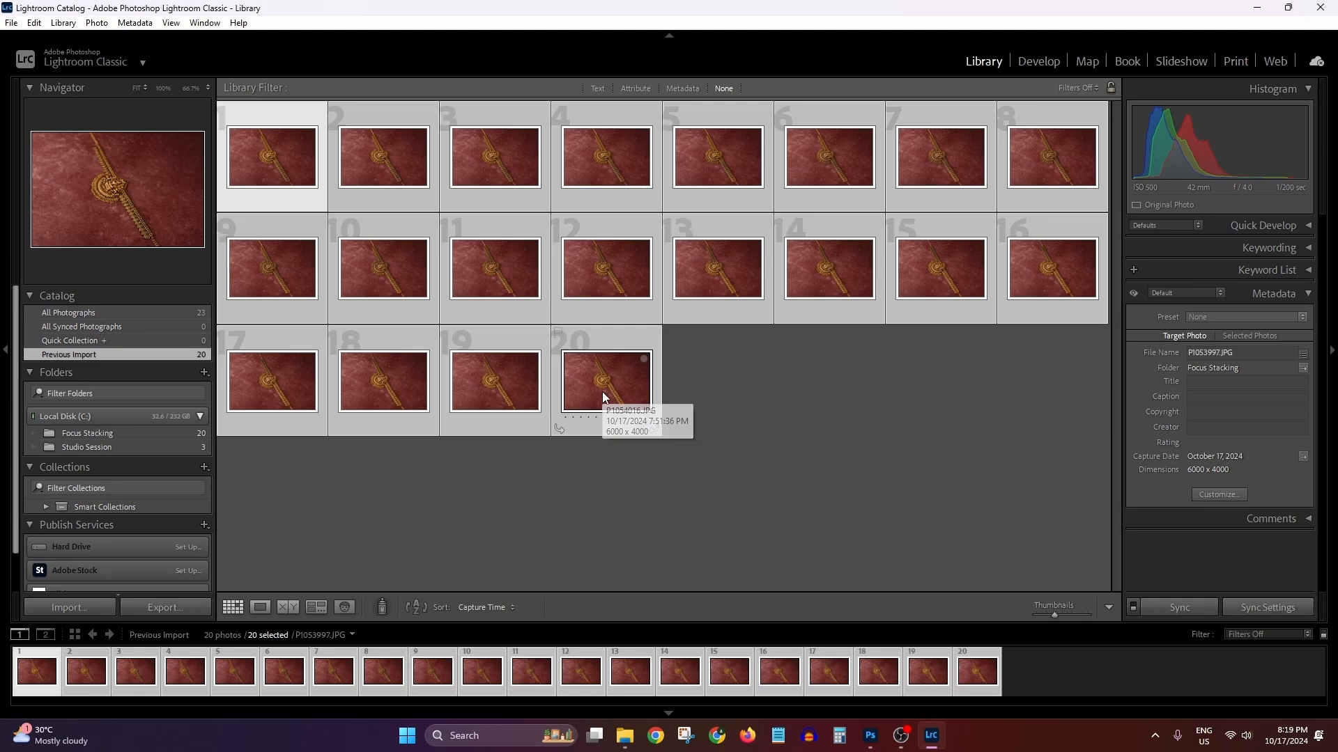
pyautogui.rightClick(601, 391)
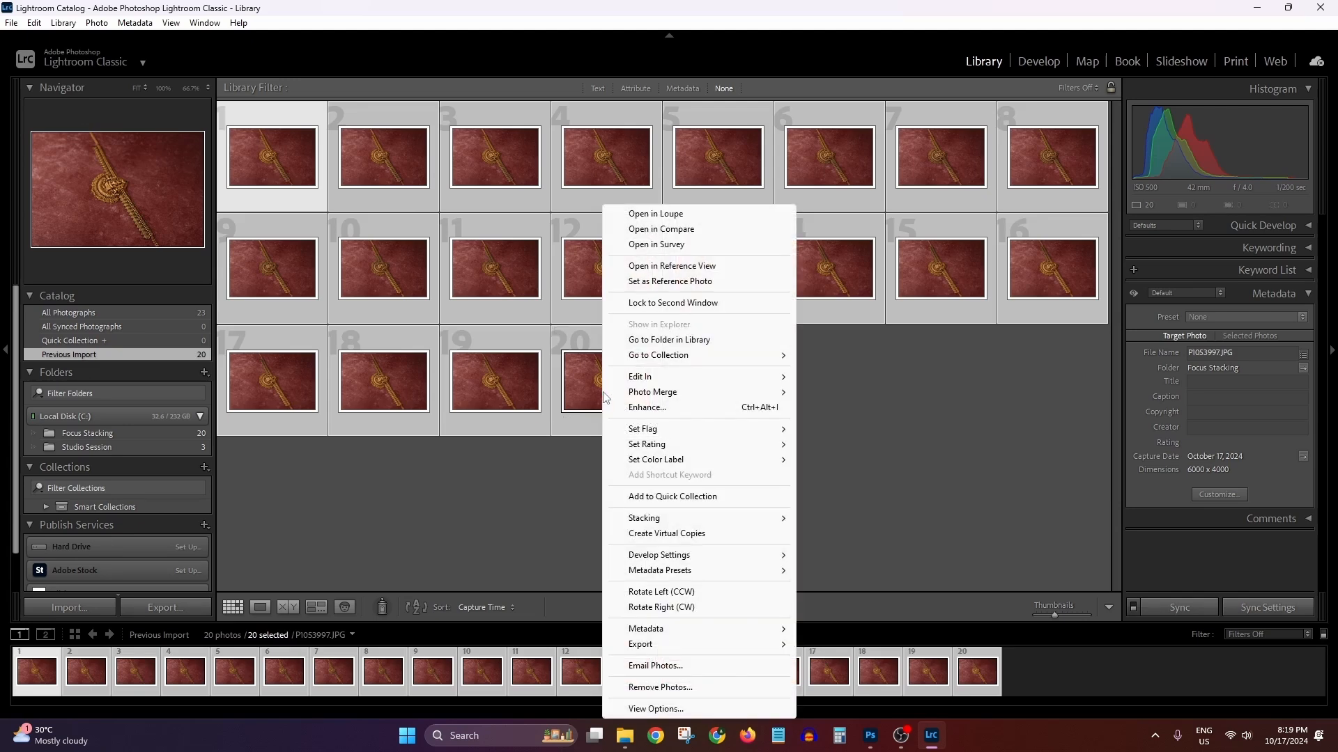
pyautogui.moveTo(664, 380)
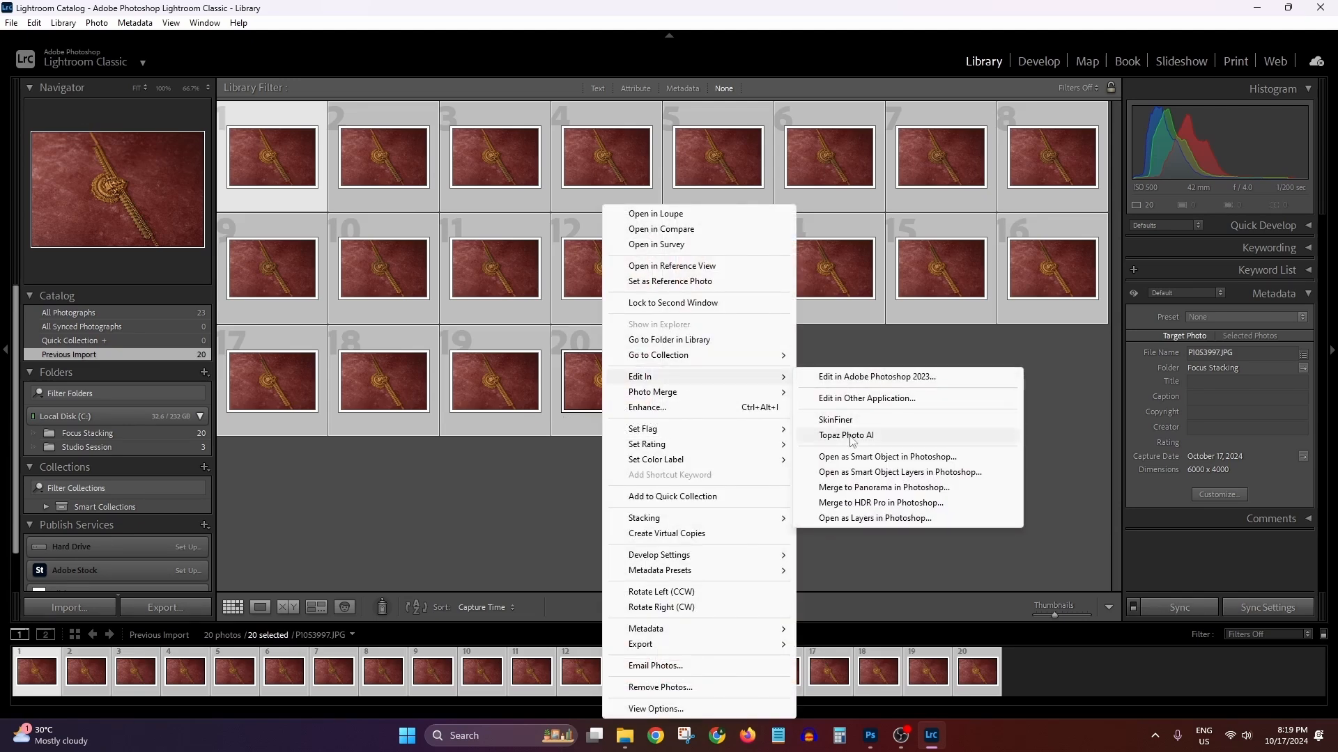
pyautogui.click(857, 520)
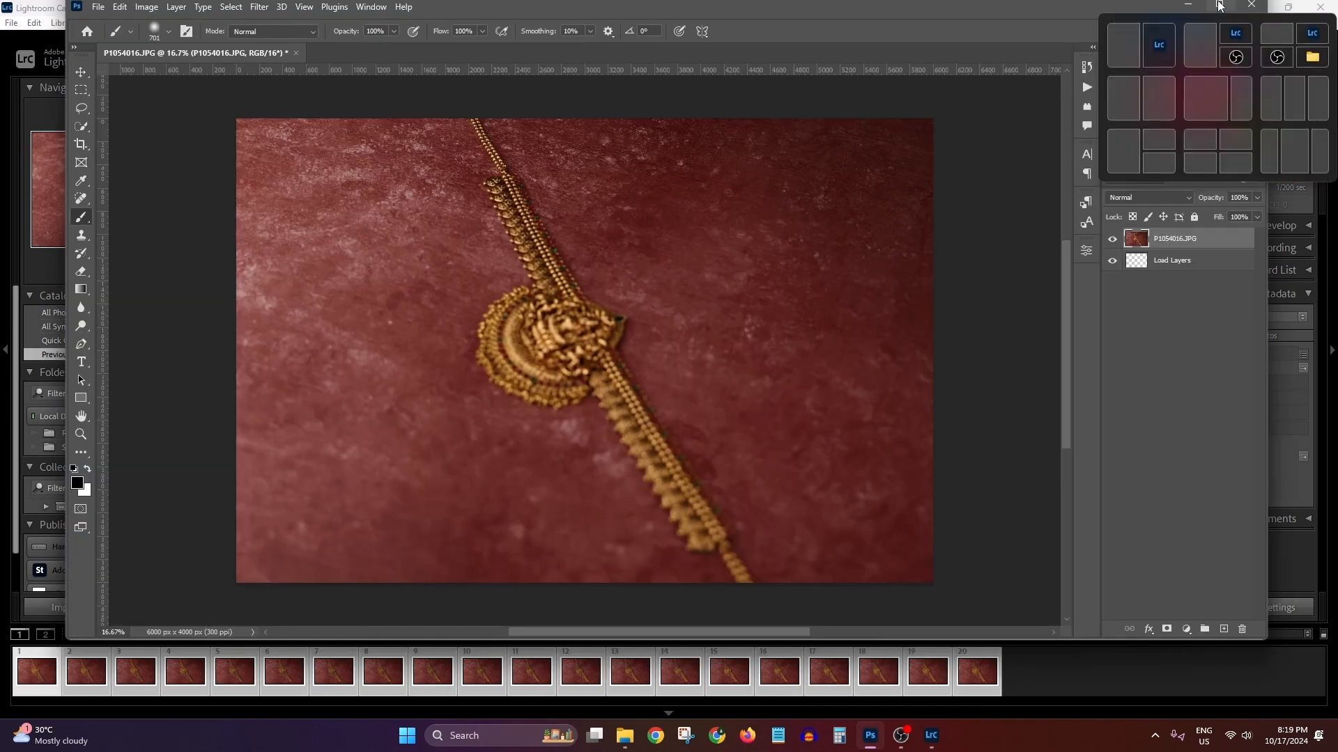
pyautogui.click(1220, 6)
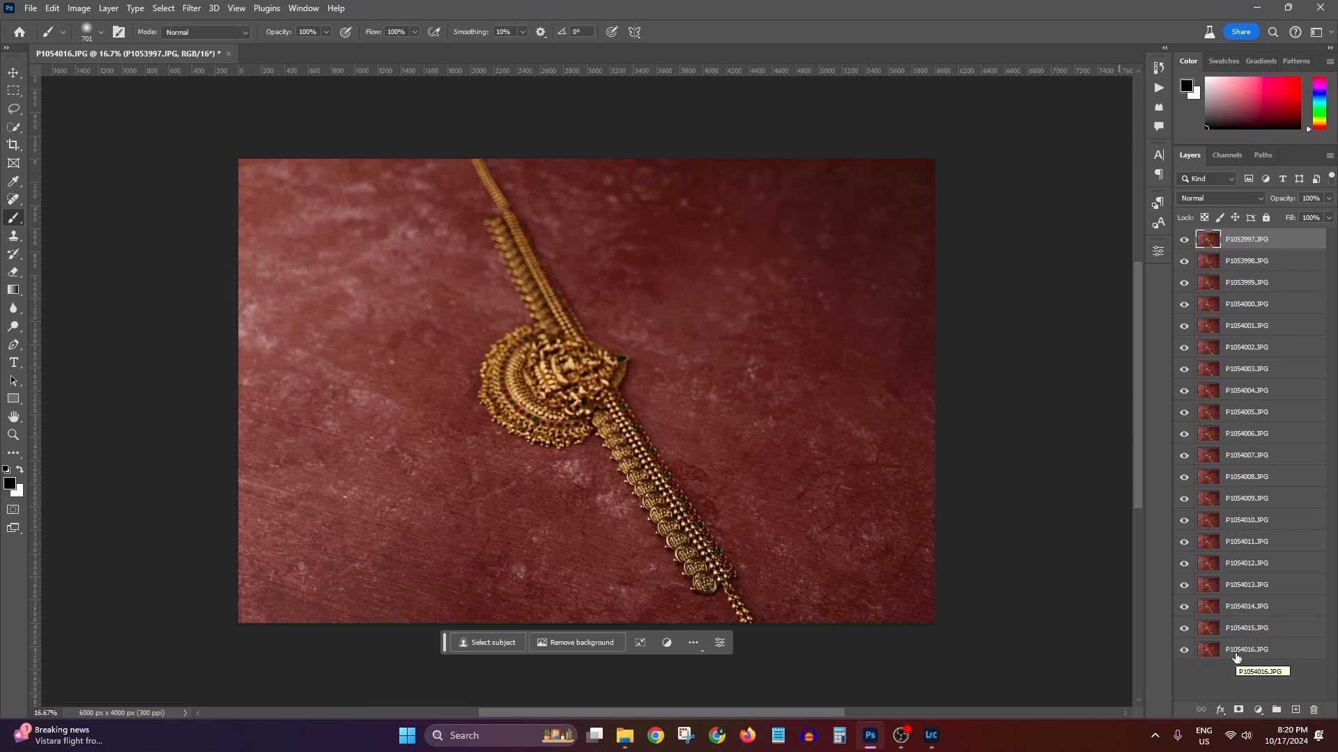
# Select all the photo layers from P1053997.JPG to P1054016.JPG and auto-align them with the Auto projection
pyautogui.keyDown('shift'); pyautogui.click(1236, 655); pyautogui.keyUp('shift')
pyautogui.click(51, 8)
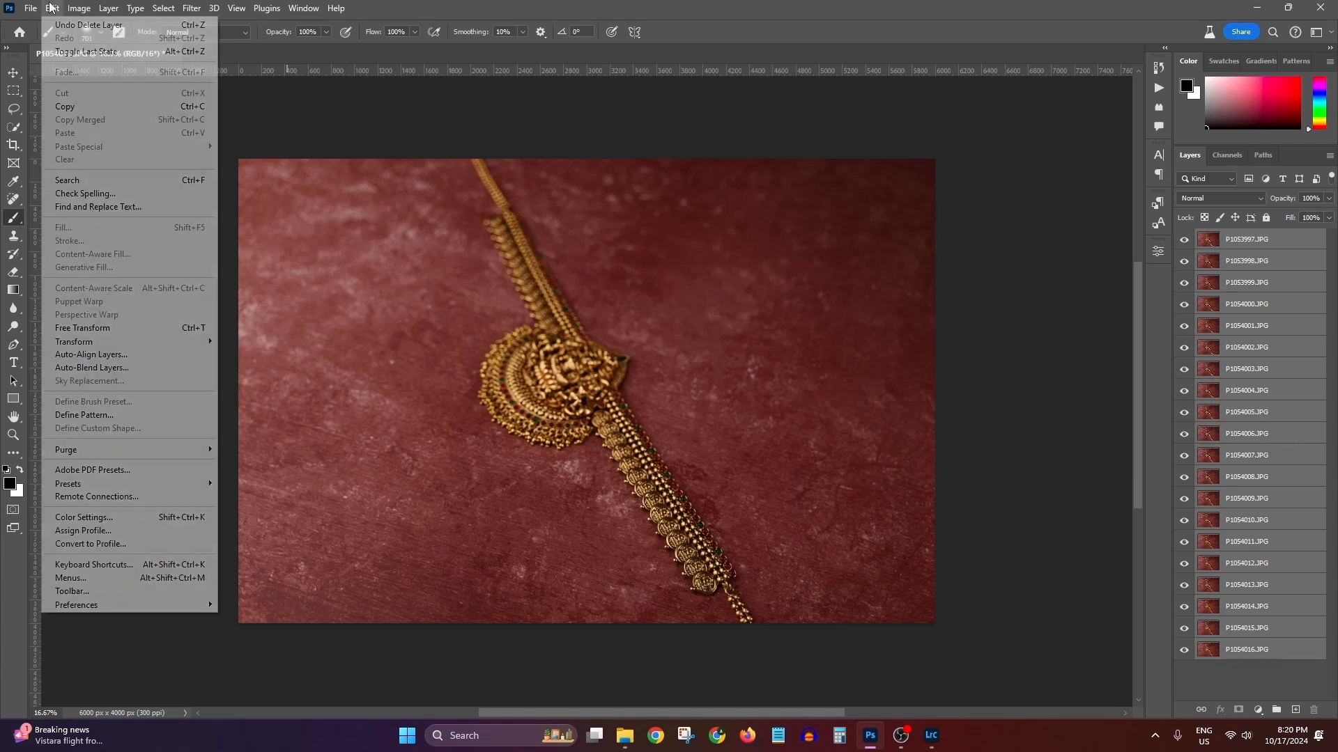
pyautogui.click(94, 355)
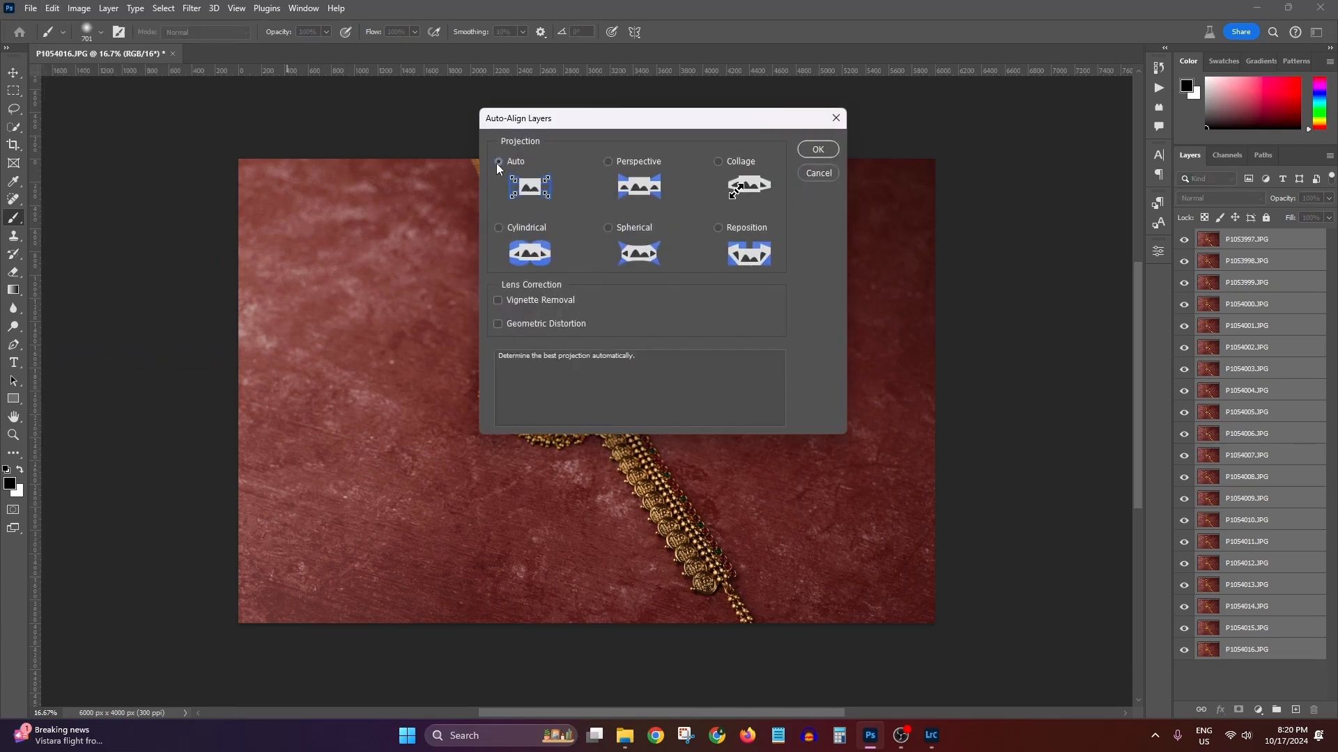
pyautogui.click(817, 150)
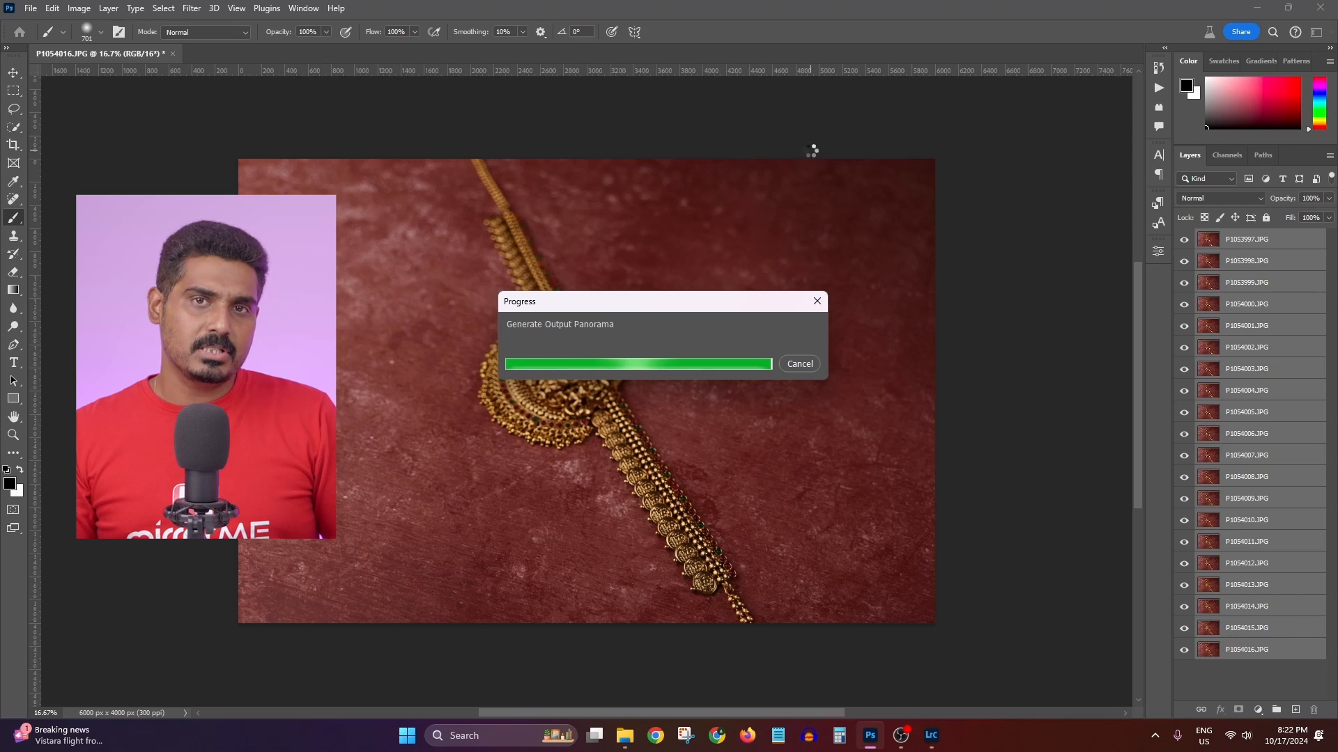
# Auto-blend the aligned layers using Stack Images with seamless tones and content-aware fill of transparent areas, and clear the selection
pyautogui.click(7, 78)
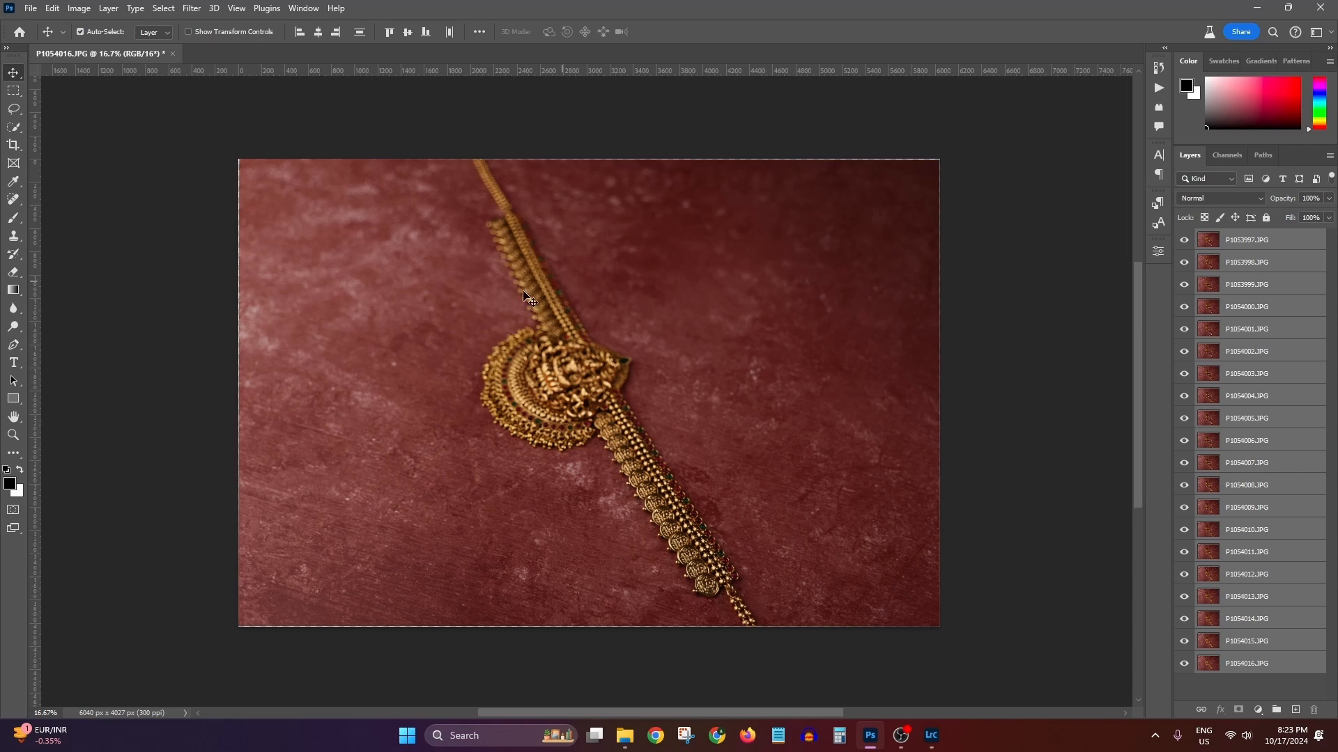
pyautogui.click(52, 9)
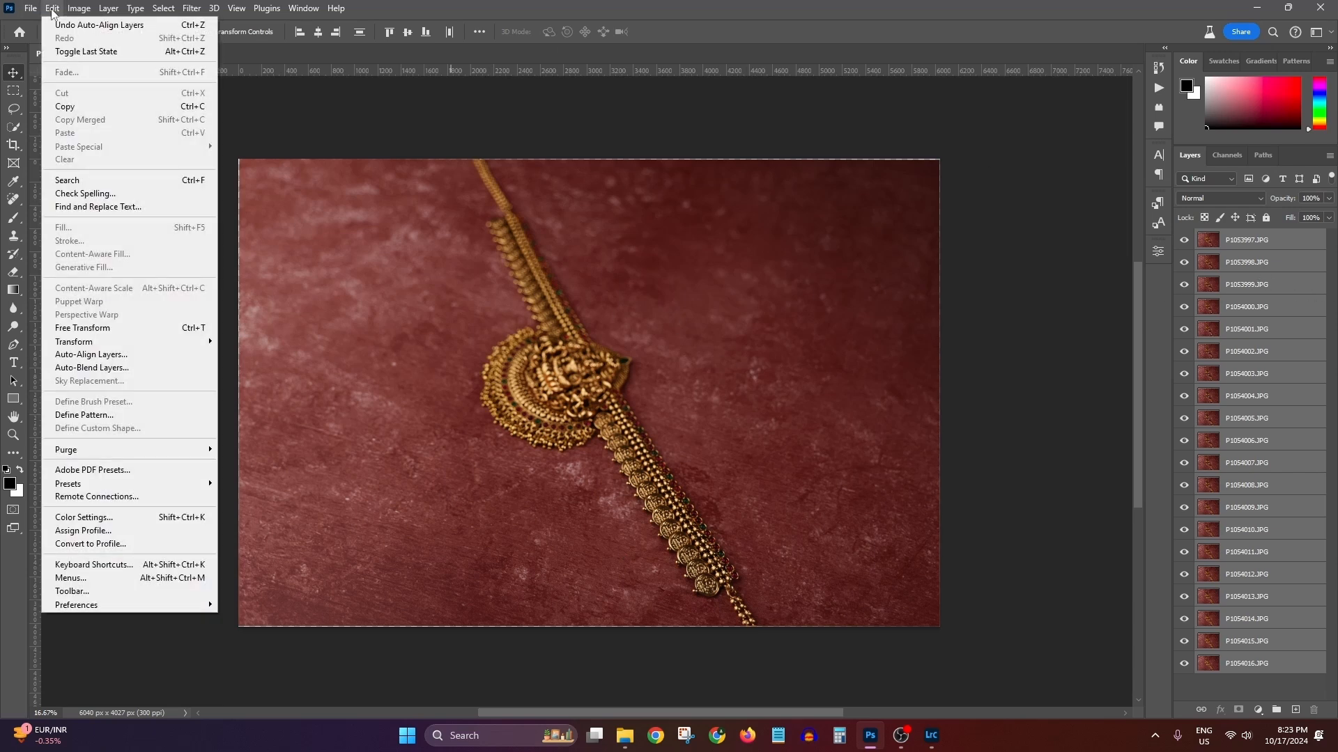
pyautogui.click(111, 367)
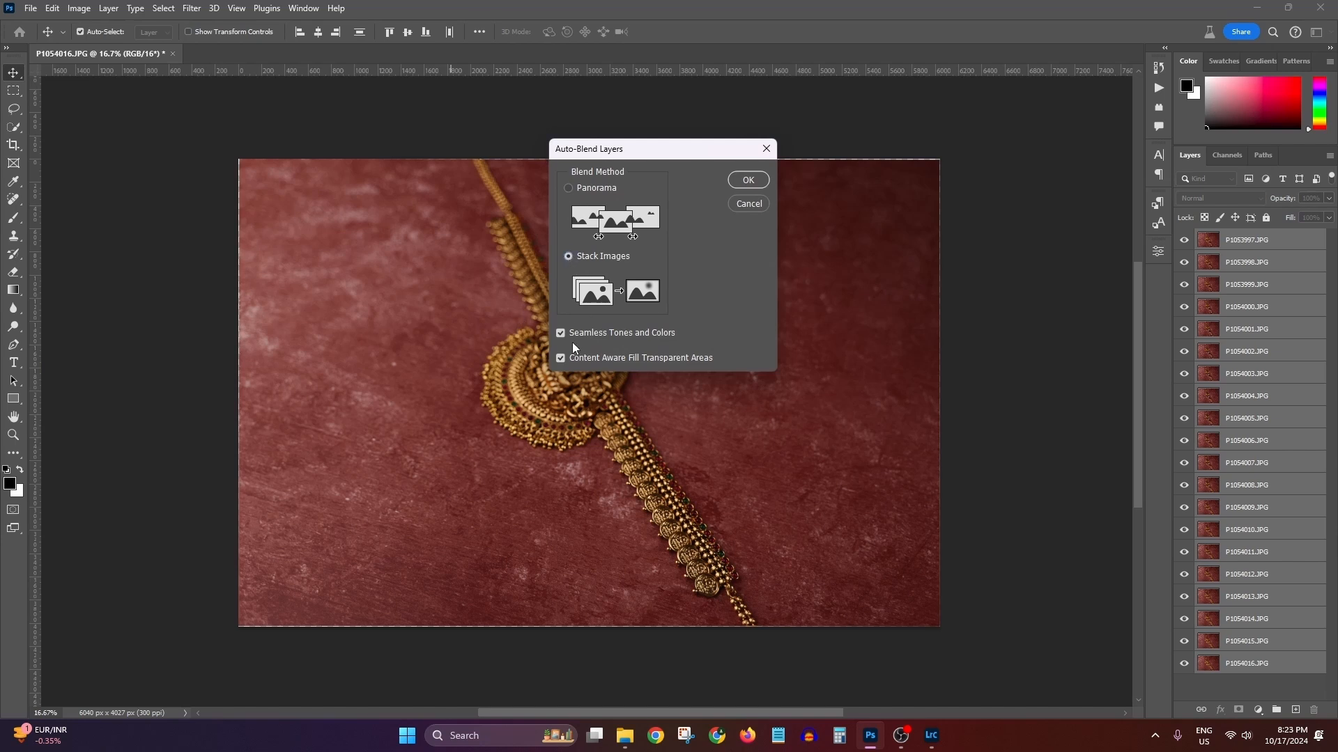
pyautogui.click(749, 181)
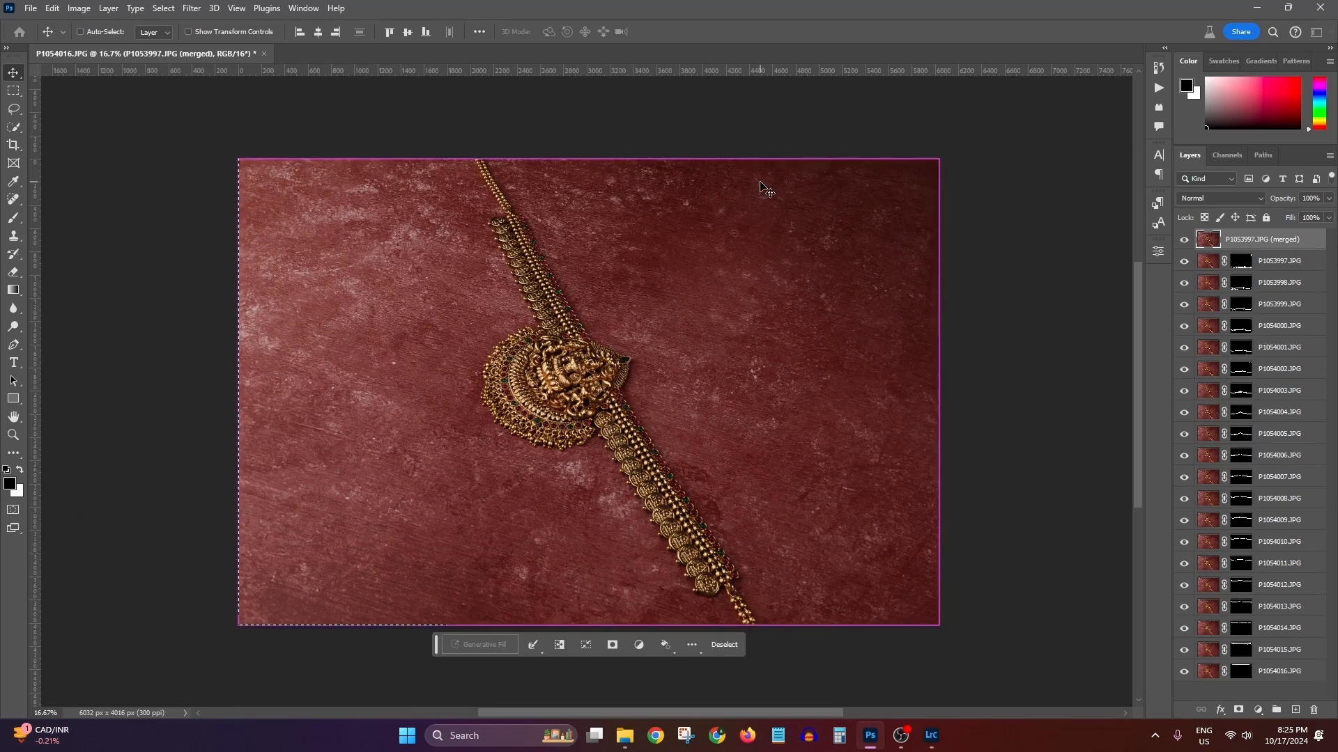
pyautogui.hotkey('ctrl', 'd')
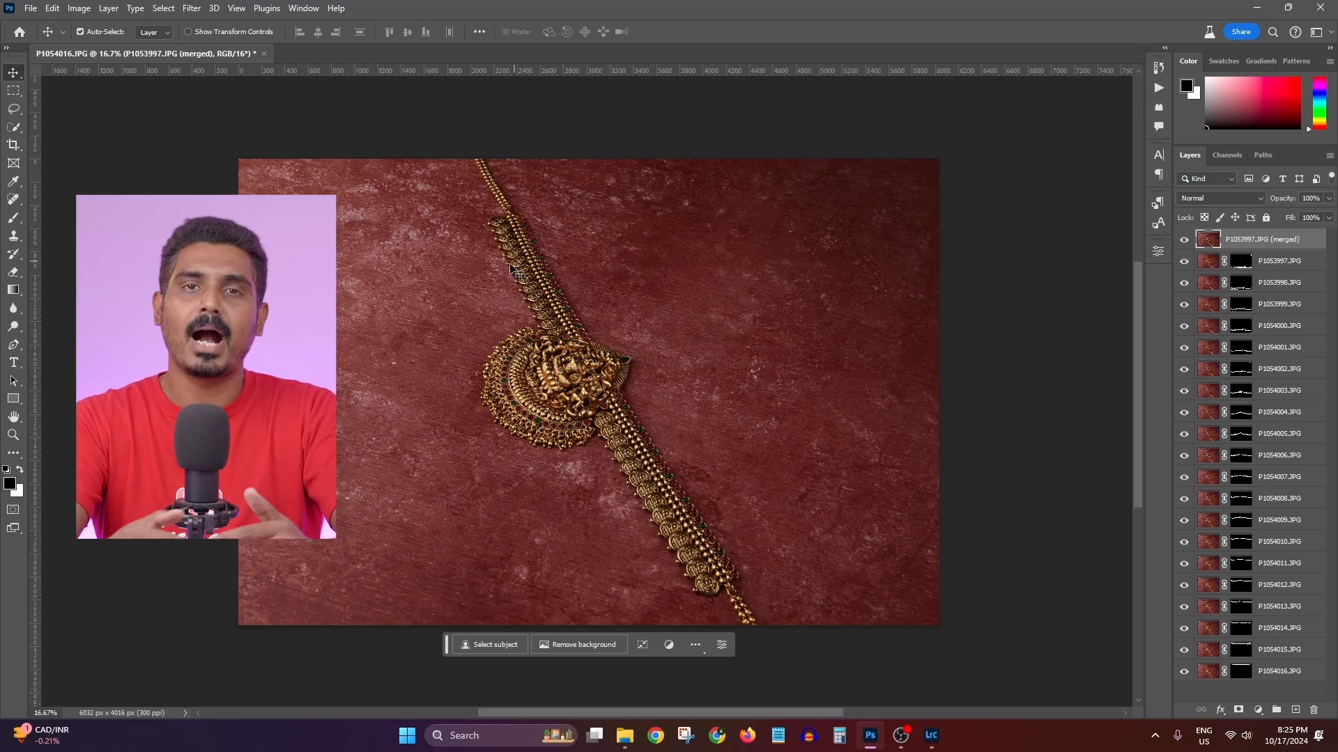
# Export the merged necklace image as a JPG named Stacked at 100% scale and quality 7
pyautogui.scroll(5, 511, 268)
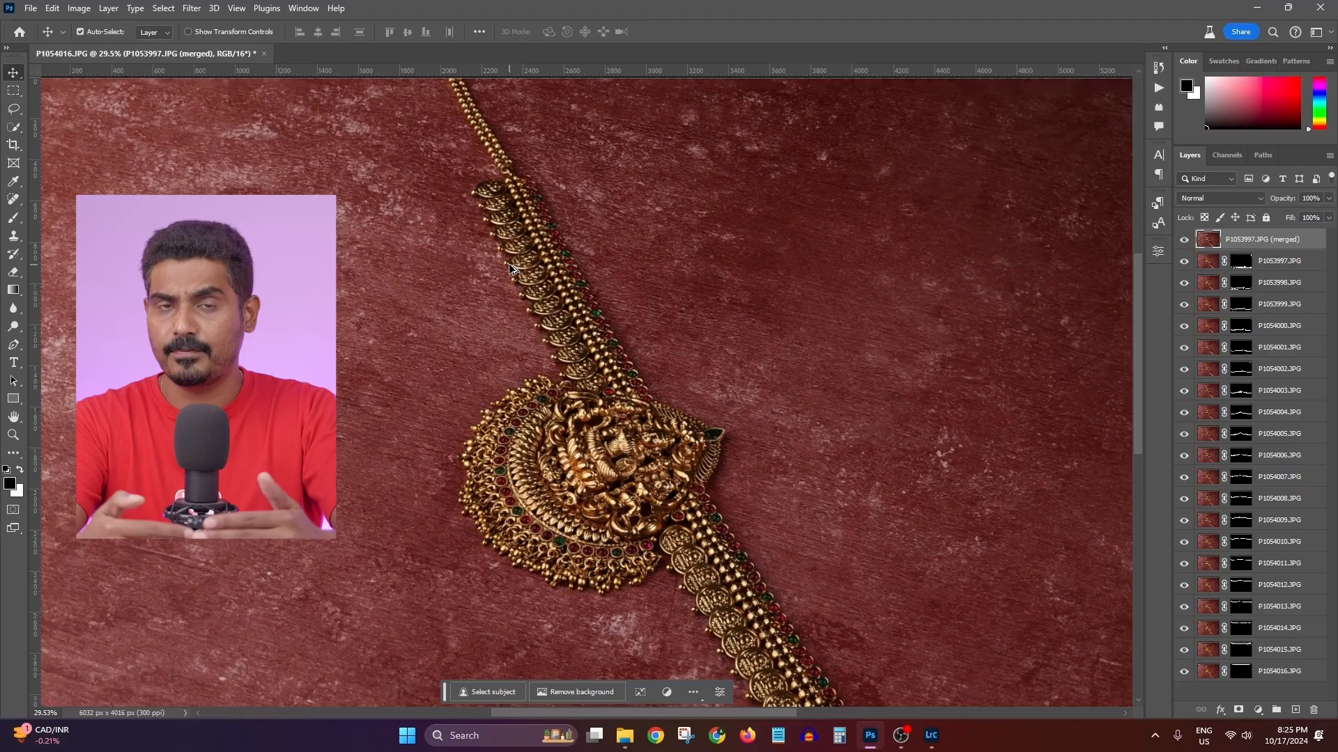
pyautogui.scroll(1, 511, 269)
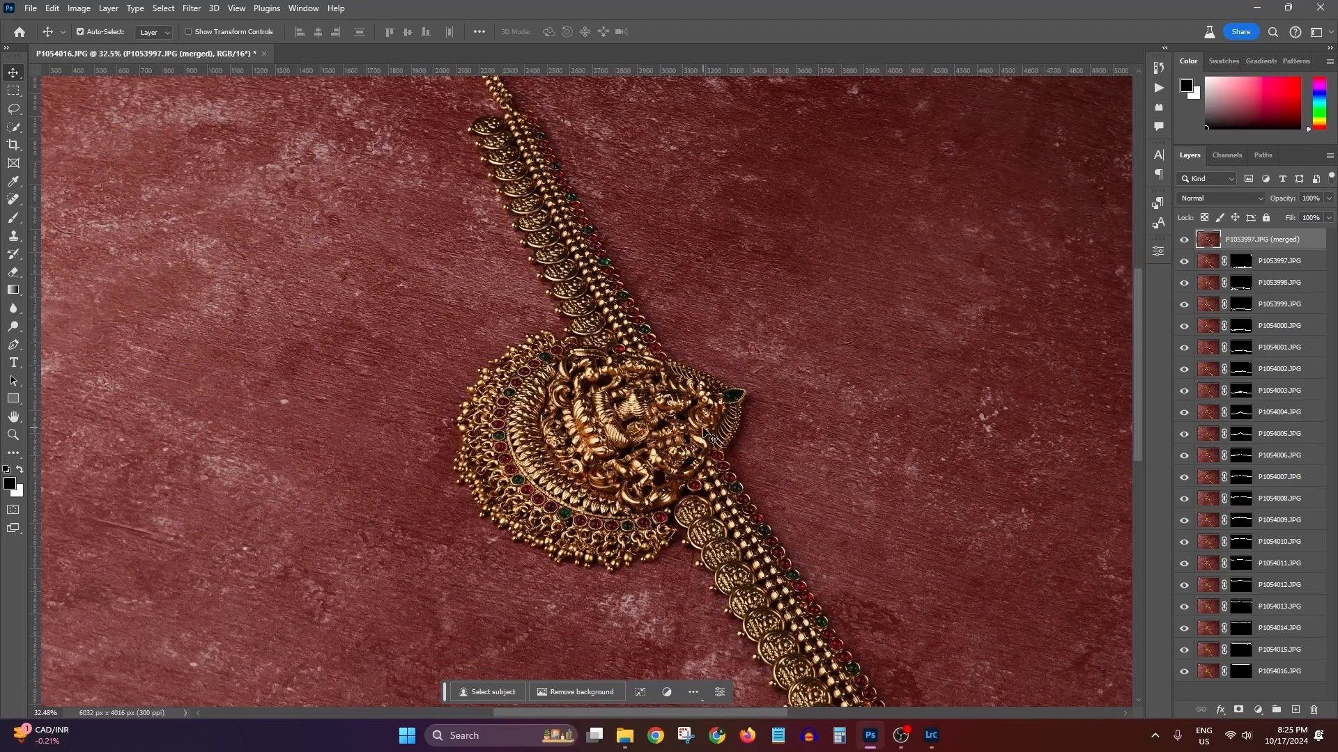
pyautogui.scroll(-4, 704, 432)
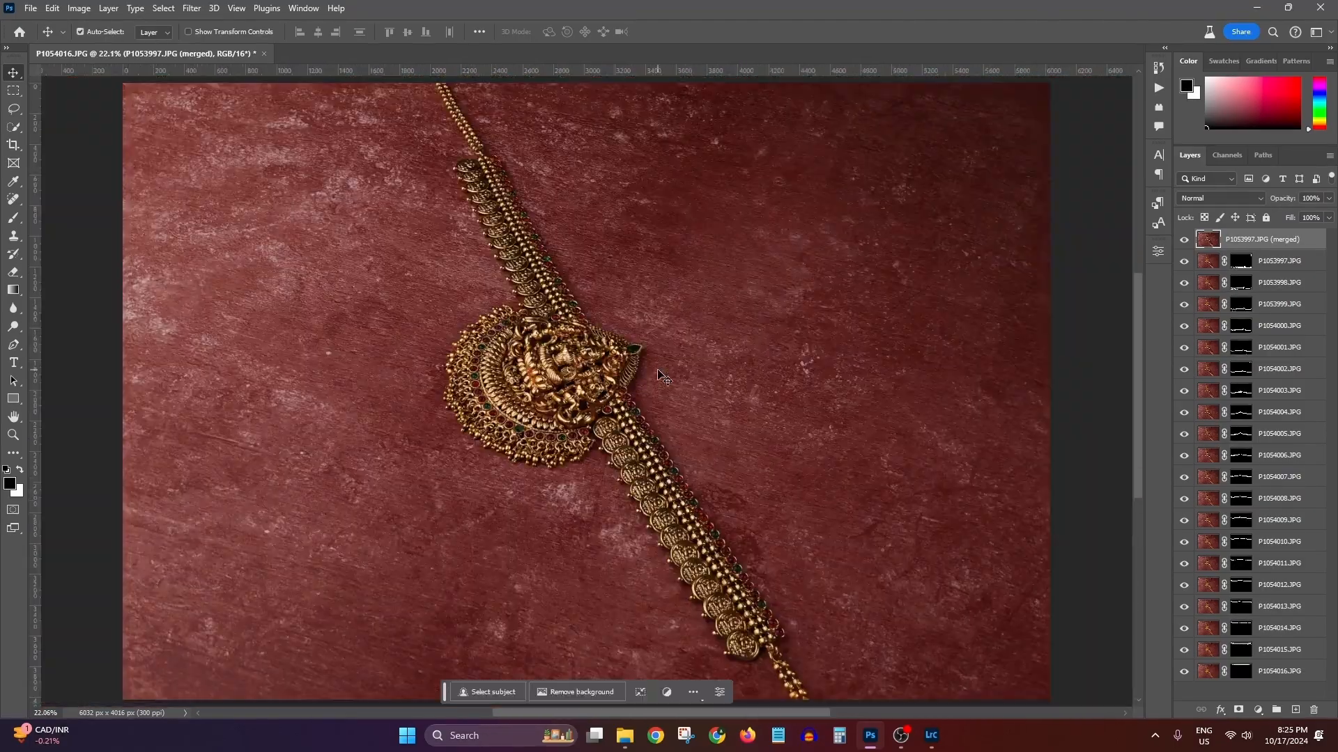
pyautogui.click(31, 8)
pyautogui.moveTo(104, 255)
pyautogui.click(363, 270)
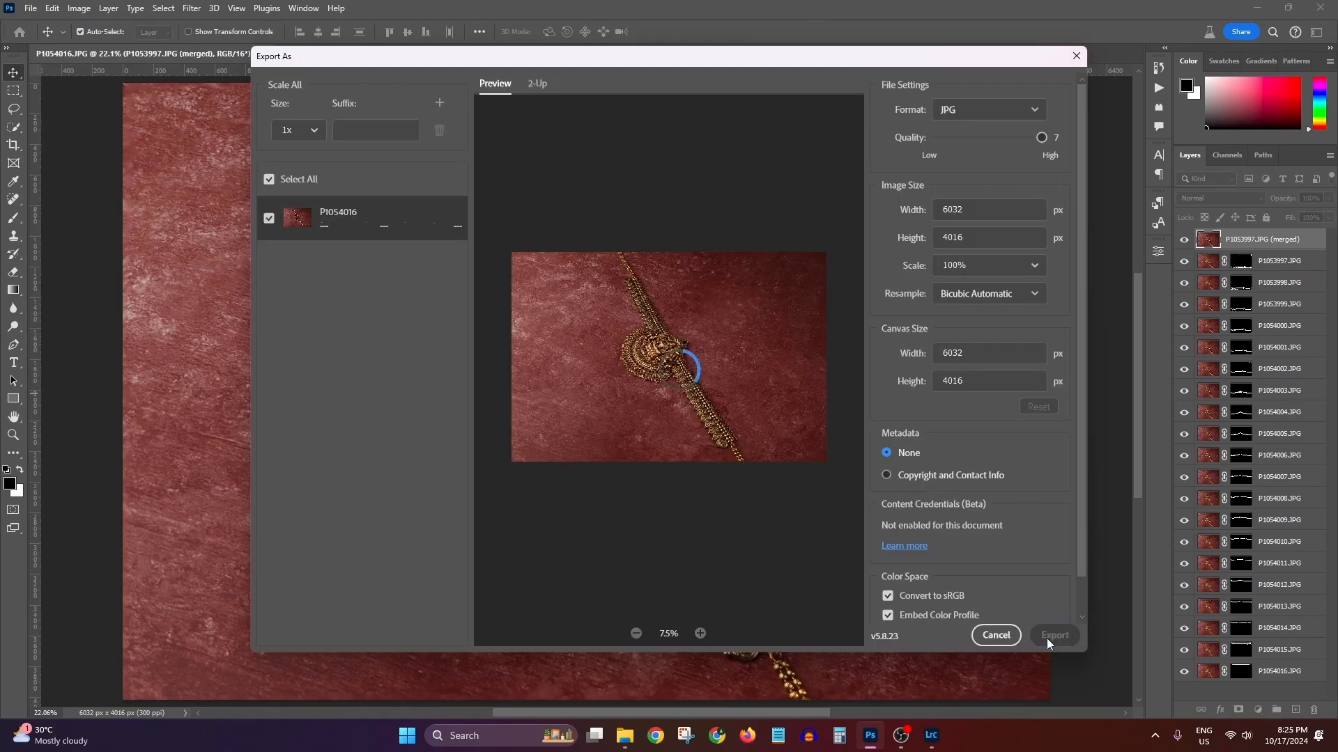
pyautogui.click(1047, 638)
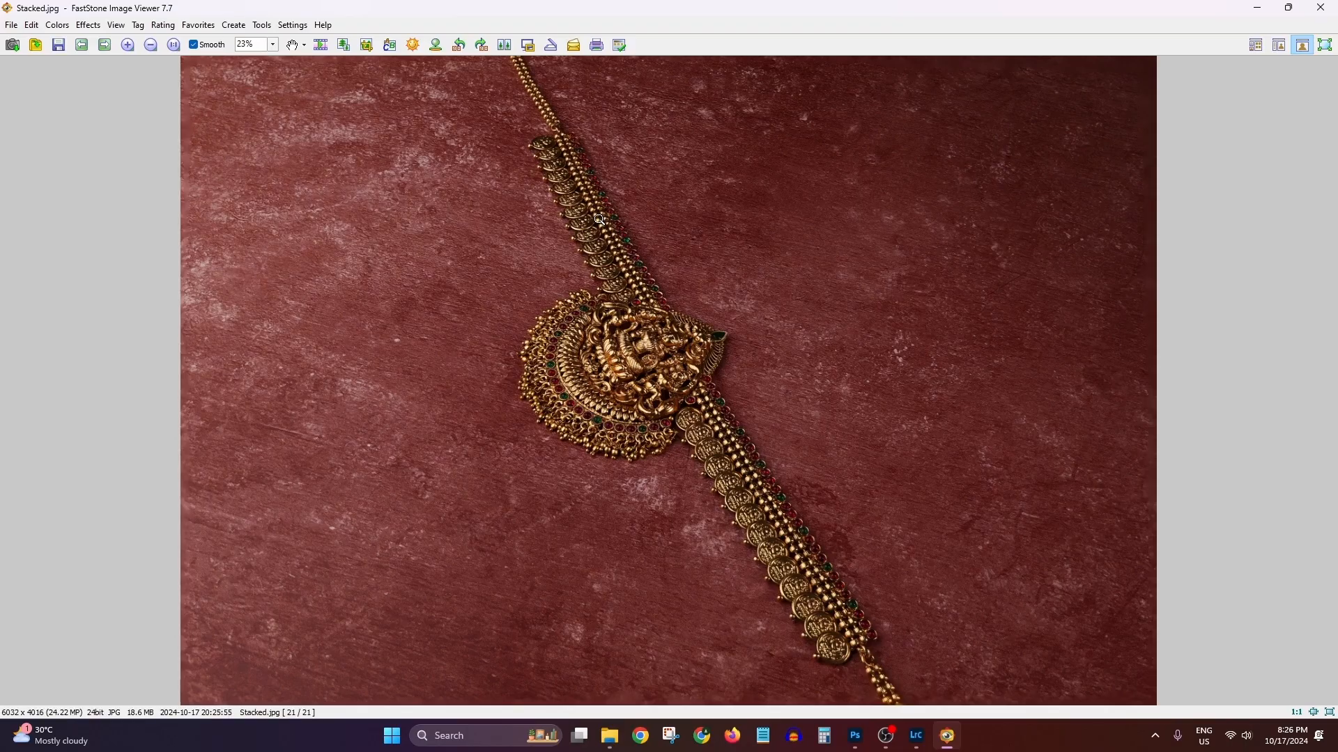
# Examine the sharpness of Stacked.jpg in FastStone Image Viewer at 100%, following the necklace from its upper chain to its lower end
pyautogui.click(539, 122)
pyautogui.moveTo(583, 149); pyautogui.dragTo(591, 198)
pyautogui.moveTo(742, 464); pyautogui.dragTo(585, 182)
pyautogui.moveTo(744, 620); pyautogui.dragTo(598, 378)
pyautogui.moveTo(684, 548); pyautogui.dragTo(571, 344)
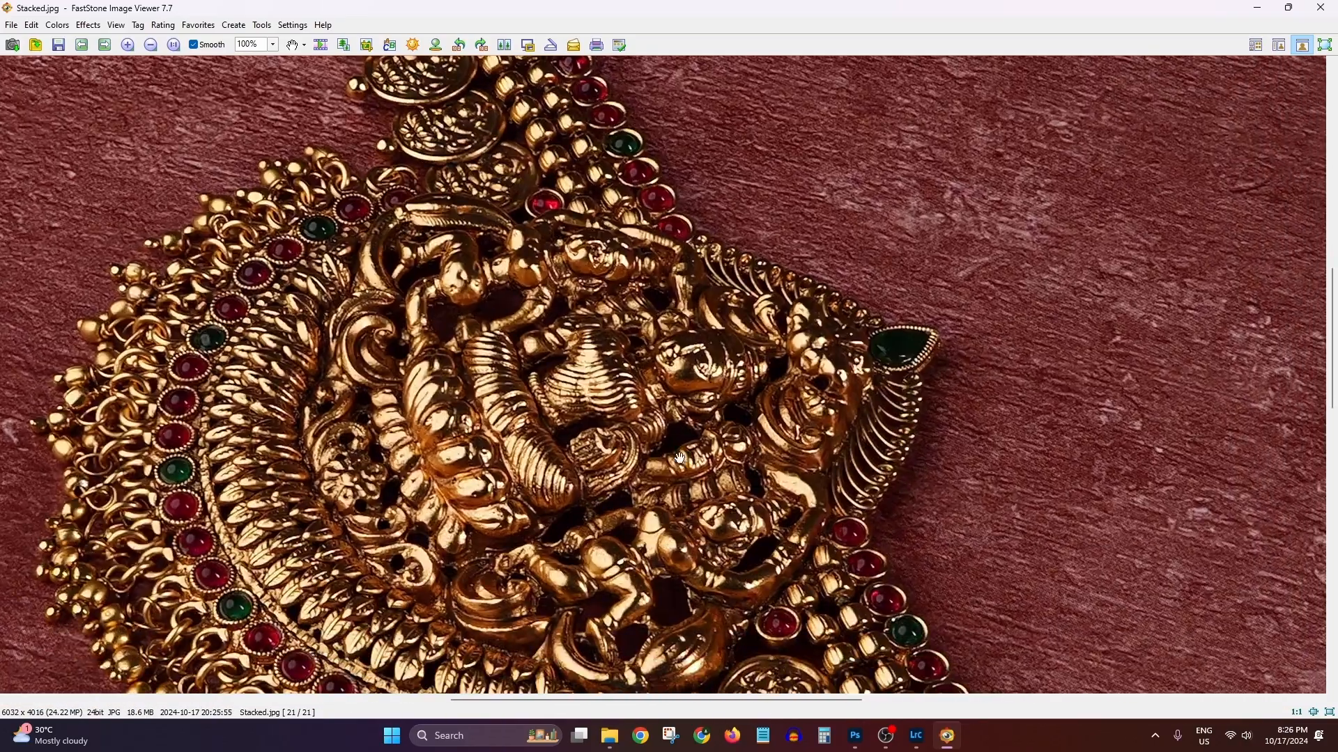
pyautogui.moveTo(736, 602); pyautogui.dragTo(577, 329)
pyautogui.moveTo(760, 546); pyautogui.dragTo(629, 318)
pyautogui.moveTo(749, 579); pyautogui.dragTo(626, 374)
pyautogui.moveTo(802, 615); pyautogui.dragTo(686, 405)
pyautogui.moveTo(840, 639); pyautogui.dragTo(721, 433)
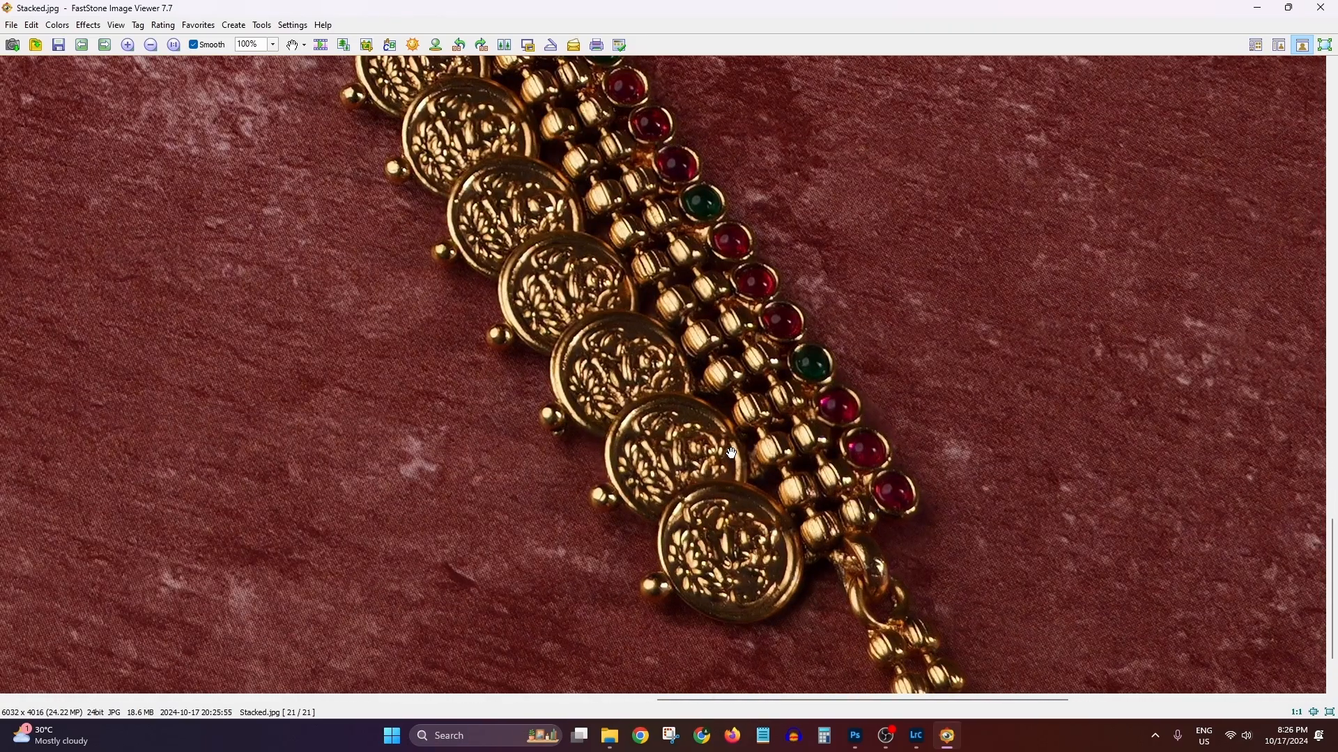
pyautogui.moveTo(736, 559); pyautogui.dragTo(757, 455)
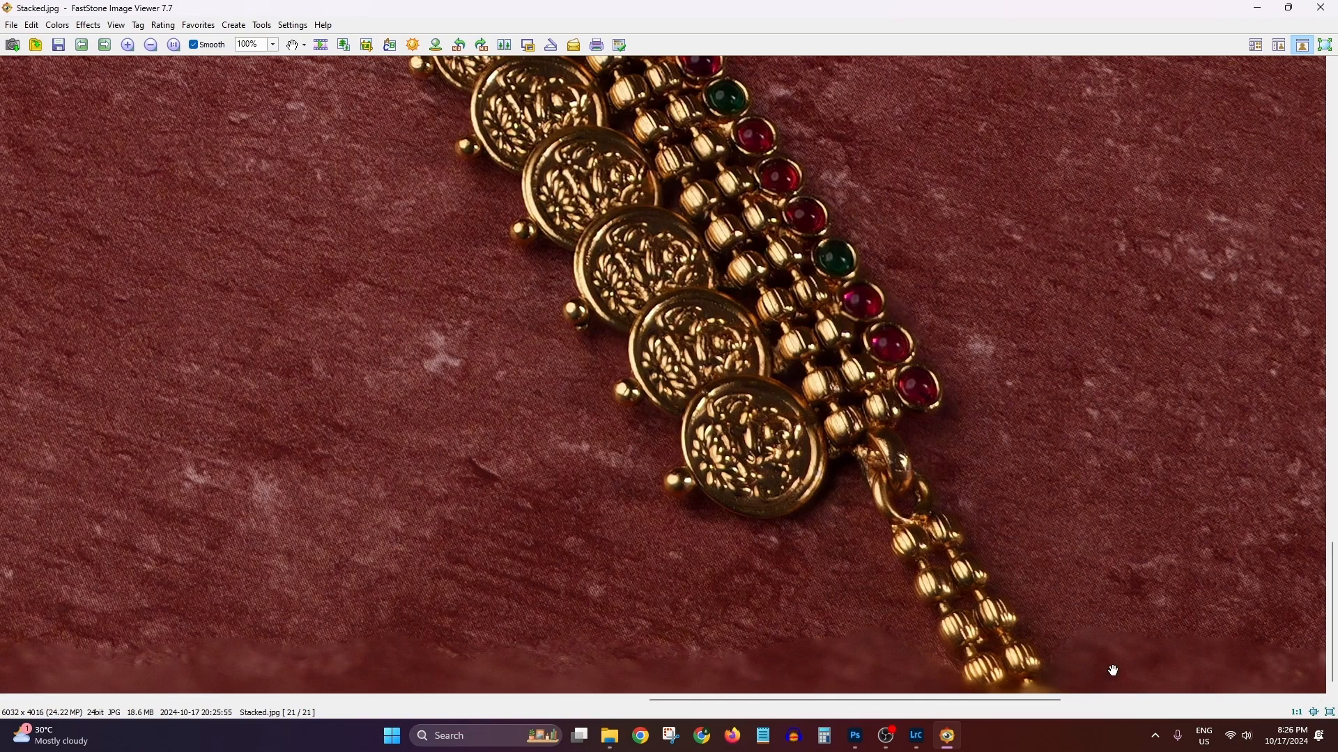
pyautogui.moveTo(1143, 569); pyautogui.dragTo(970, 368)
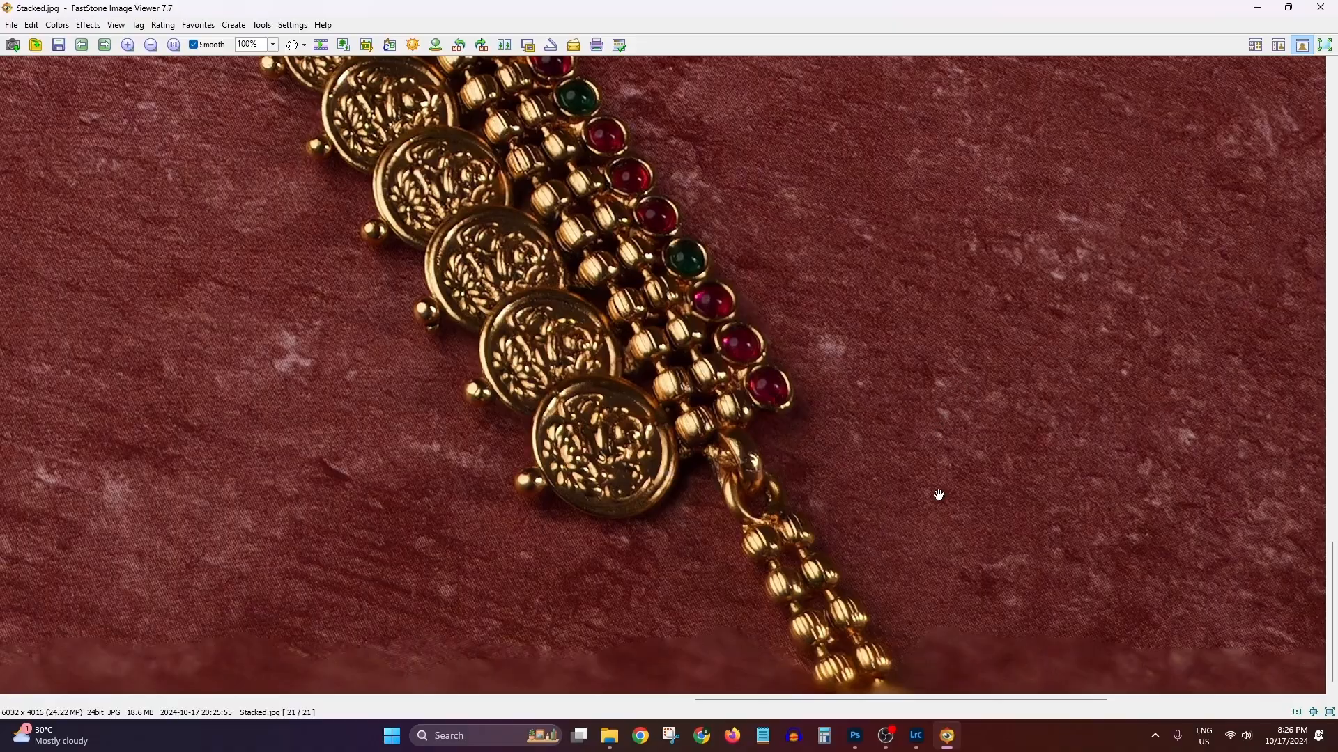
# Switch back to Photoshop and view the layer masks of P1053997.JPG and P1053998.JPG on the canvas
pyautogui.click(856, 736)
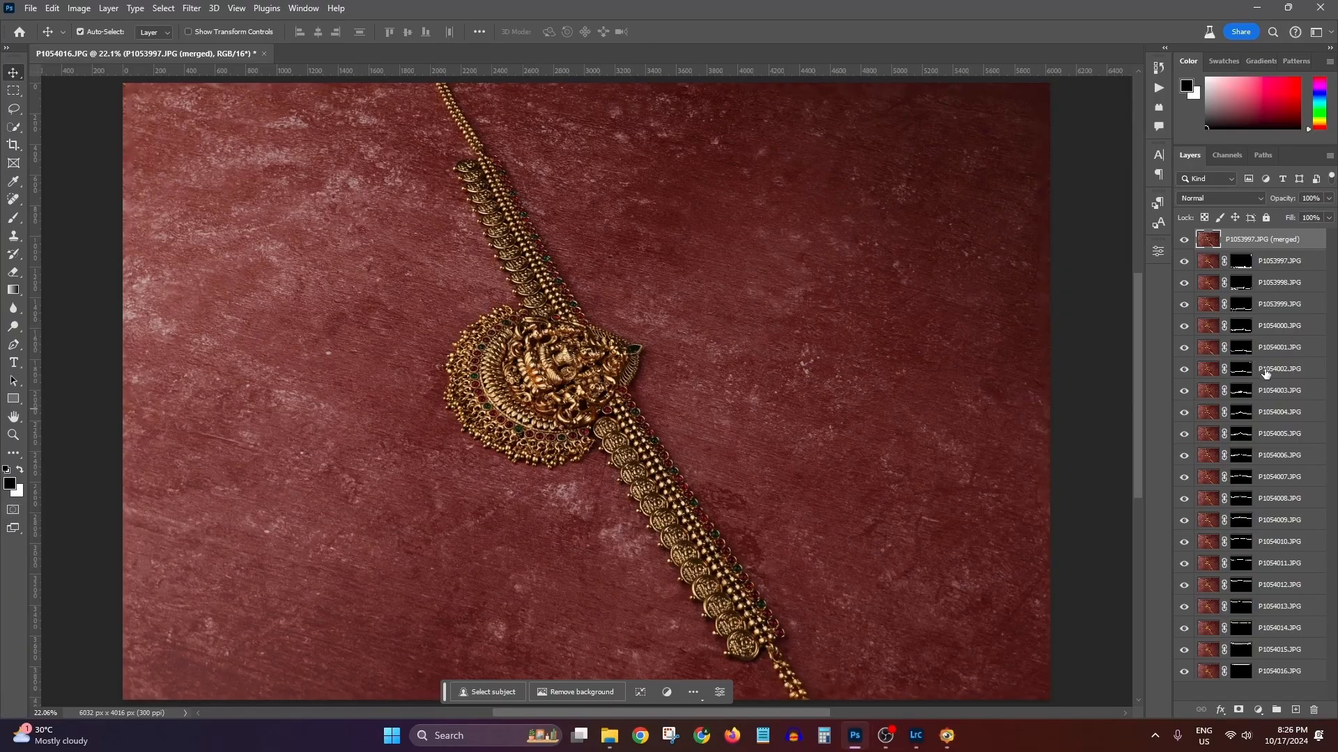
pyautogui.keyDown('alt'); pyautogui.click(1243, 264); pyautogui.keyUp('alt')
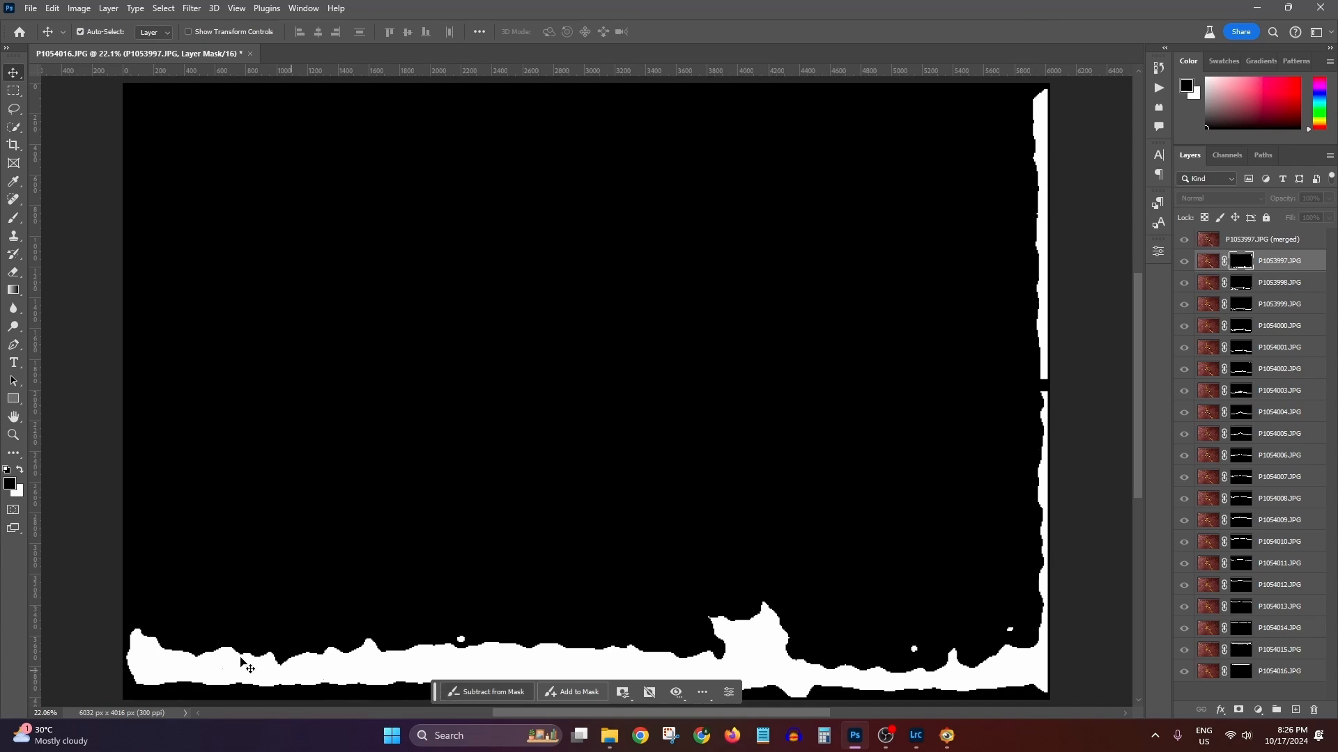
pyautogui.hotkey('alt', ']')
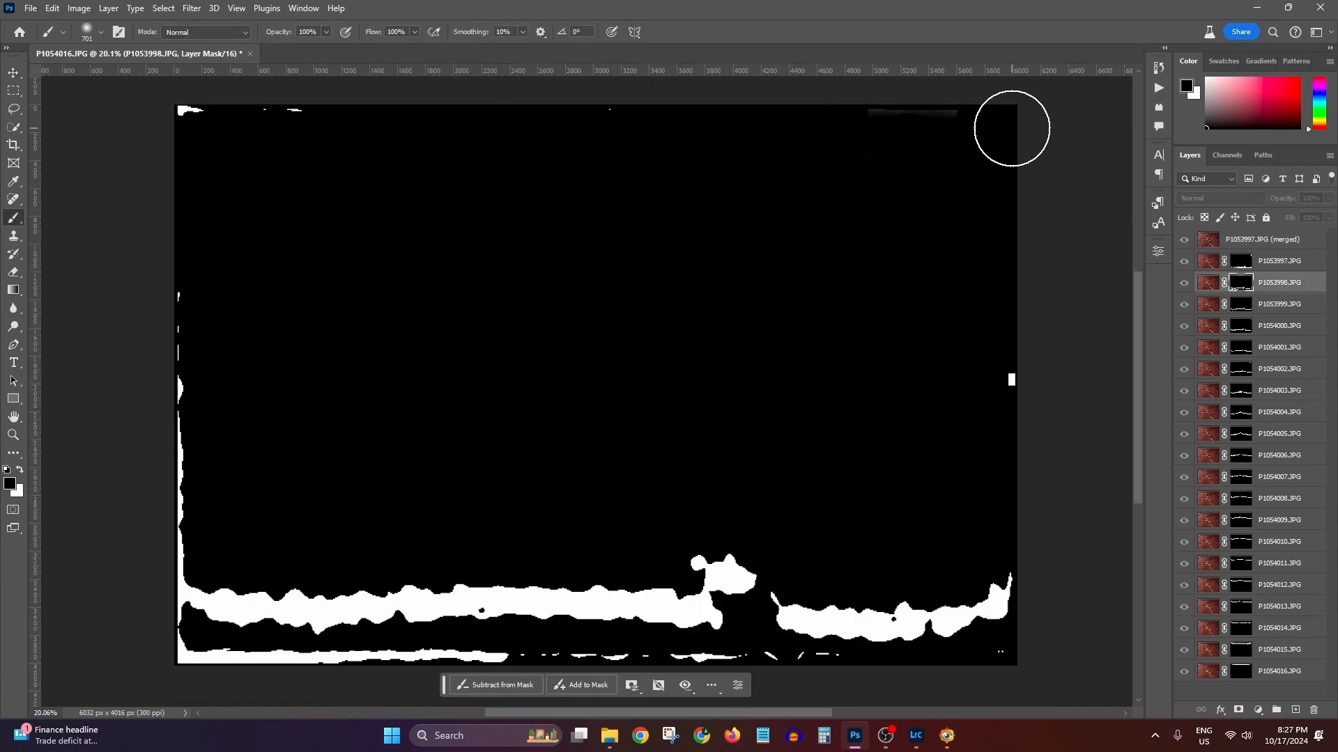
# Paint black over the stray white patches along the image edges in the P1053998.JPG to P1054000.JPG layer masks, keeping the main focus bands
pyautogui.moveTo(878, 117)
pyautogui.mouseDown()
pyautogui.moveTo(155, 113)
pyautogui.moveTo(195, 203)
pyautogui.moveTo(167, 445)
pyautogui.moveTo(170, 377)
pyautogui.moveTo(179, 522)
pyautogui.mouseUp()
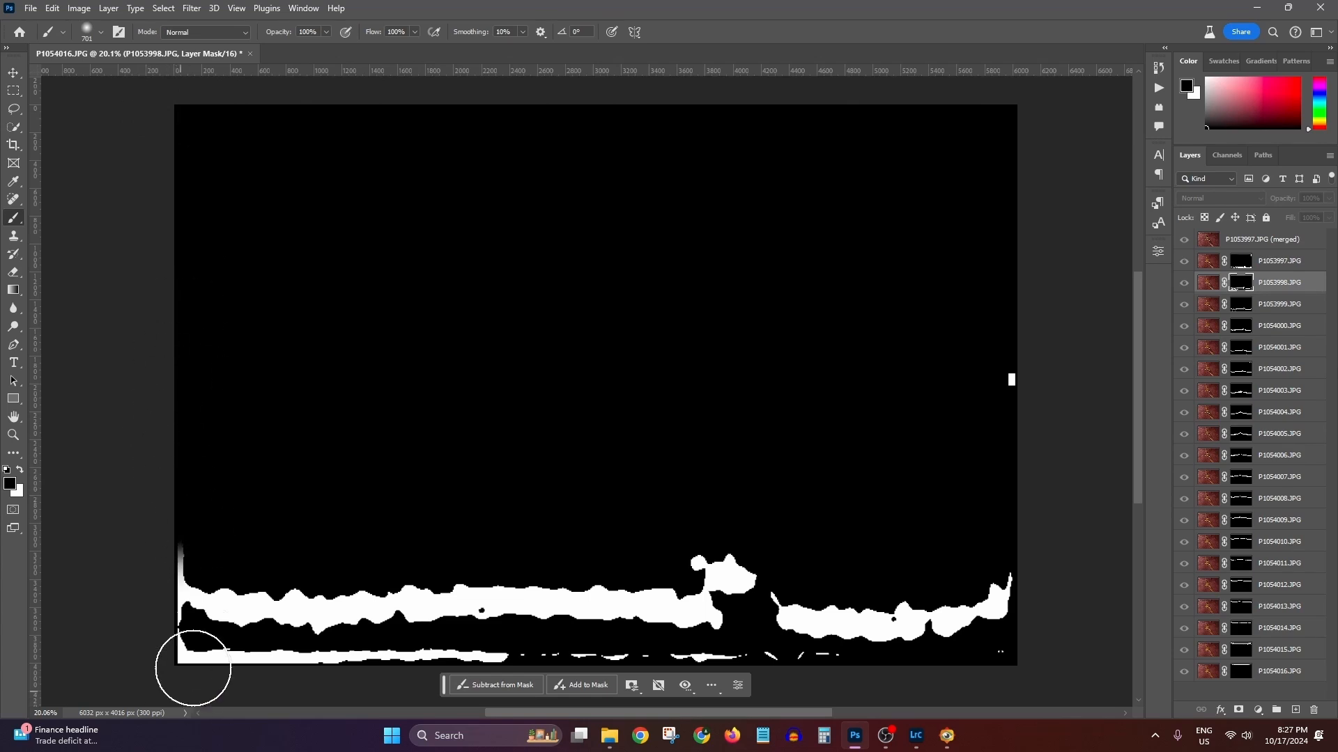
pyautogui.moveTo(166, 679)
pyautogui.mouseDown()
pyautogui.moveTo(847, 680)
pyautogui.moveTo(232, 675)
pyautogui.mouseUp()
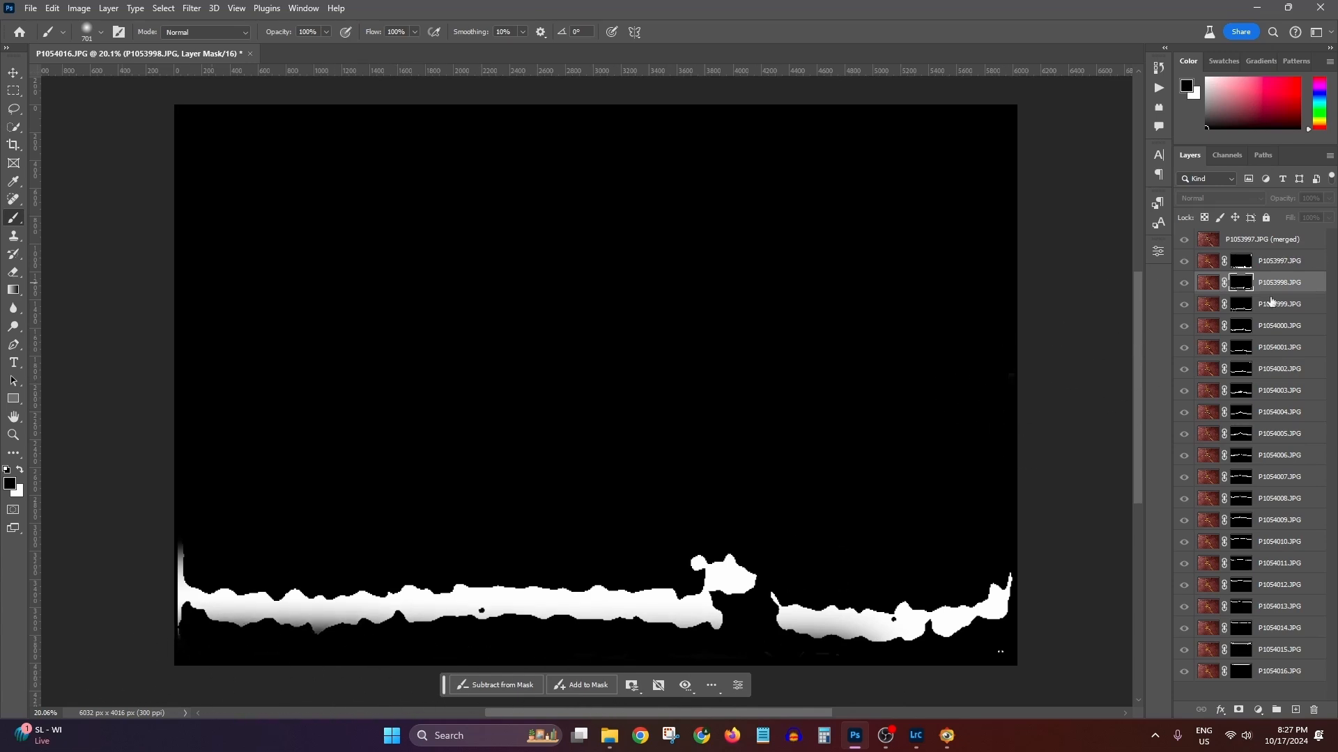
pyautogui.click(1241, 303)
pyautogui.click(1241, 325)
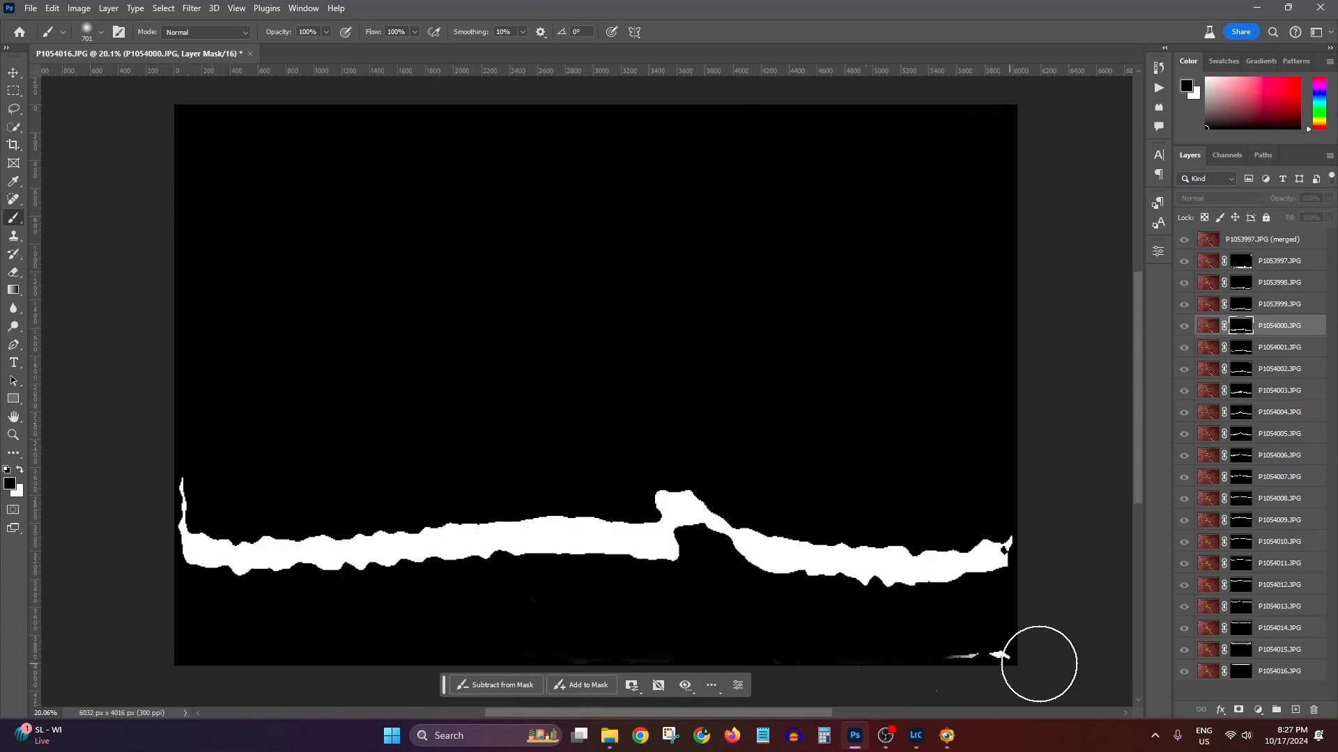
# View the P1054001.JPG to P1054003.JPG layer masks and black out stray white marks along the lower edges of the first and third
pyautogui.keyDown('alt'); pyautogui.click(1240, 352); pyautogui.keyUp('alt')
pyautogui.moveTo(611, 655); pyautogui.dragTo(738, 658)
pyautogui.keyDown('alt'); pyautogui.click(1241, 369); pyautogui.keyUp('alt')
pyautogui.keyDown('alt'); pyautogui.click(1243, 392); pyautogui.keyUp('alt')
pyautogui.moveTo(1029, 653); pyautogui.dragTo(956, 662)
# Black out the stray white marks around the image borders in the P1054004.JPG and P1054005.JPG layer masks, leaving the central white bands
pyautogui.keyDown('alt'); pyautogui.click(1240, 412); pyautogui.keyUp('alt')
pyautogui.moveTo(418, 655); pyautogui.dragTo(980, 671)
pyautogui.moveTo(169, 567); pyautogui.dragTo(169, 523)
pyautogui.moveTo(1018, 122); pyautogui.dragTo(1017, 306)
pyautogui.keyDown('alt'); pyautogui.click(1240, 433); pyautogui.keyUp('alt')
pyautogui.moveTo(980, 577)
pyautogui.mouseDown()
pyautogui.moveTo(729, 646)
pyautogui.moveTo(177, 683)
pyautogui.mouseUp()
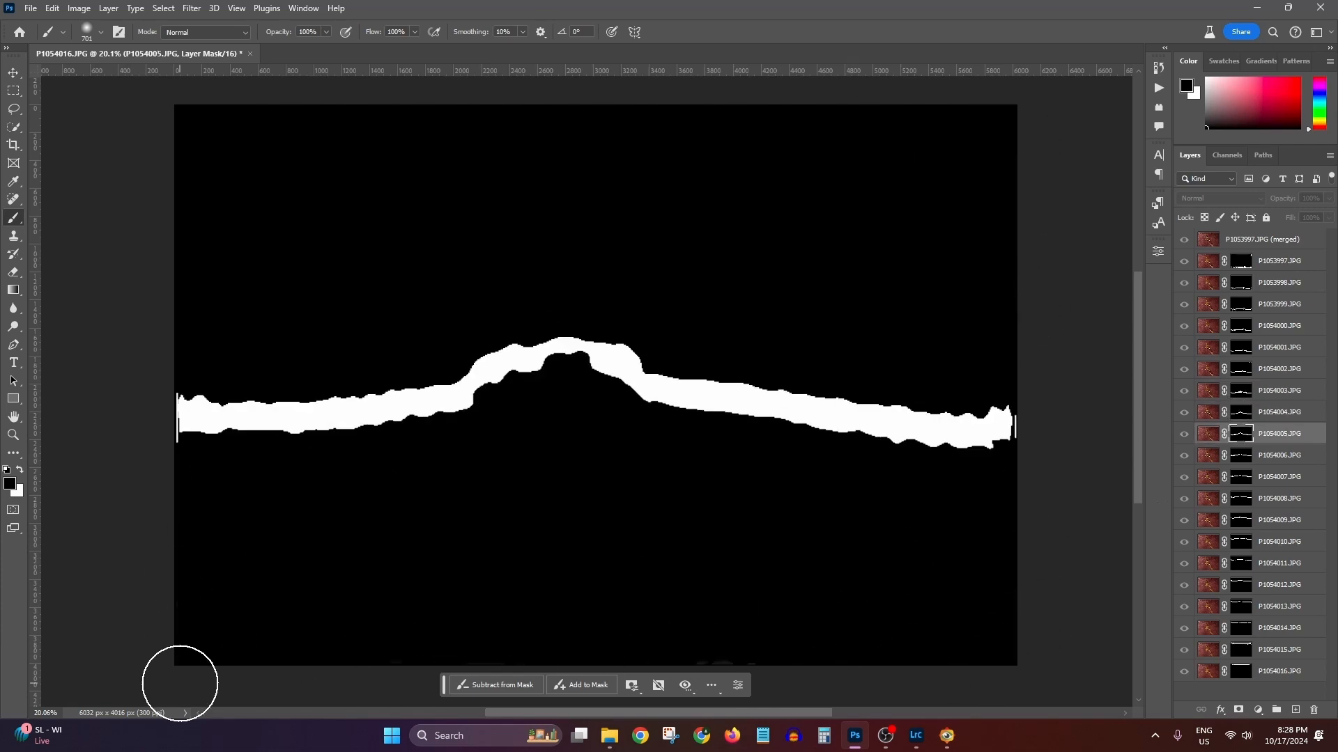
# View the P1054006.JPG to P1054009.JPG layer masks and paint black over stray edge marks in those of P1054007.JPG and P1054009.JPG
pyautogui.keyDown('alt'); pyautogui.click(1241, 455); pyautogui.keyUp('alt')
pyautogui.keyDown('alt'); pyautogui.click(1241, 477); pyautogui.keyUp('alt')
pyautogui.moveTo(382, 670); pyautogui.dragTo(238, 97)
pyautogui.keyDown('alt'); pyautogui.click(1241, 498); pyautogui.keyUp('alt')
pyautogui.keyDown('alt'); pyautogui.click(1241, 520); pyautogui.keyUp('alt')
pyautogui.moveTo(848, 651)
pyautogui.mouseDown()
pyautogui.moveTo(108, 666)
pyautogui.moveTo(1003, 654)
pyautogui.mouseUp()
# Paint black over the stray white marks at the image edges in the P1054010.JPG, P1054011.JPG and P1054012.JPG layer masks
pyautogui.keyDown('alt'); pyautogui.click(1241, 541); pyautogui.keyUp('alt')
pyautogui.moveTo(613, 110); pyautogui.dragTo(255, 106)
pyautogui.keyDown('alt'); pyautogui.click(1241, 563); pyautogui.keyUp('alt')
pyautogui.moveTo(1003, 106)
pyautogui.mouseDown()
pyautogui.moveTo(694, 106)
pyautogui.moveTo(175, 620)
pyautogui.mouseUp()
pyautogui.keyDown('alt'); pyautogui.click(1241, 585); pyautogui.keyUp('alt')
pyautogui.moveTo(173, 285); pyautogui.dragTo(173, 311)
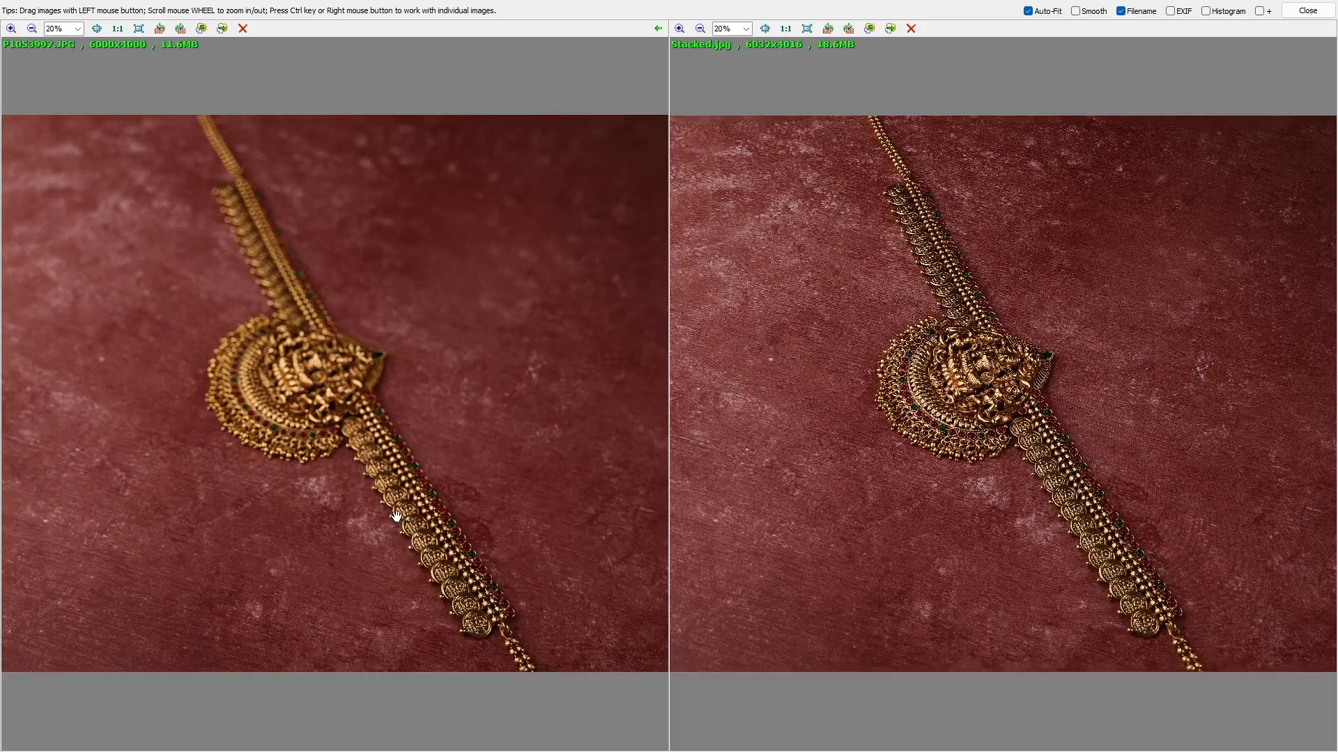
# Compare the sharpness of P1053997.JPG and Stacked.jpg side by side in FastStone Image Viewer at 40%, along the pendant and both chain ends
pyautogui.scroll(5, 320, 267)
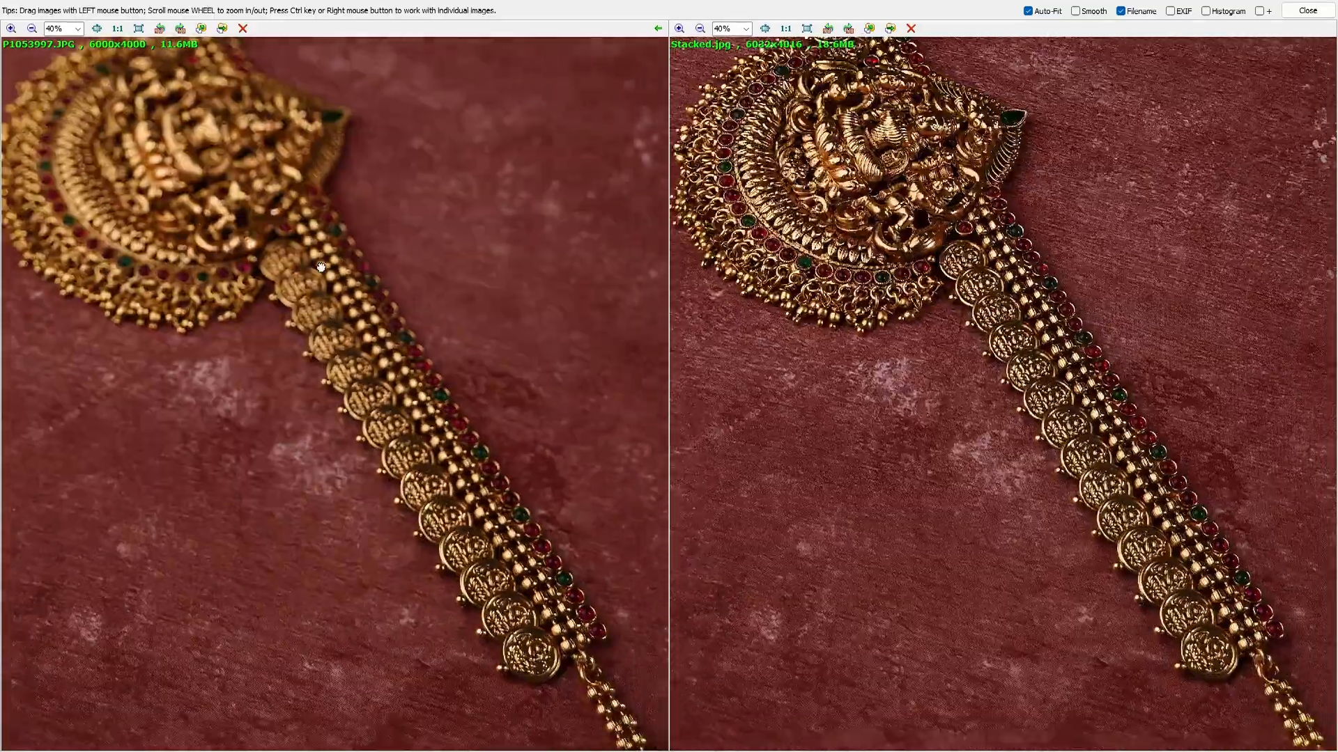
pyautogui.moveTo(321, 267); pyautogui.dragTo(265, 179)
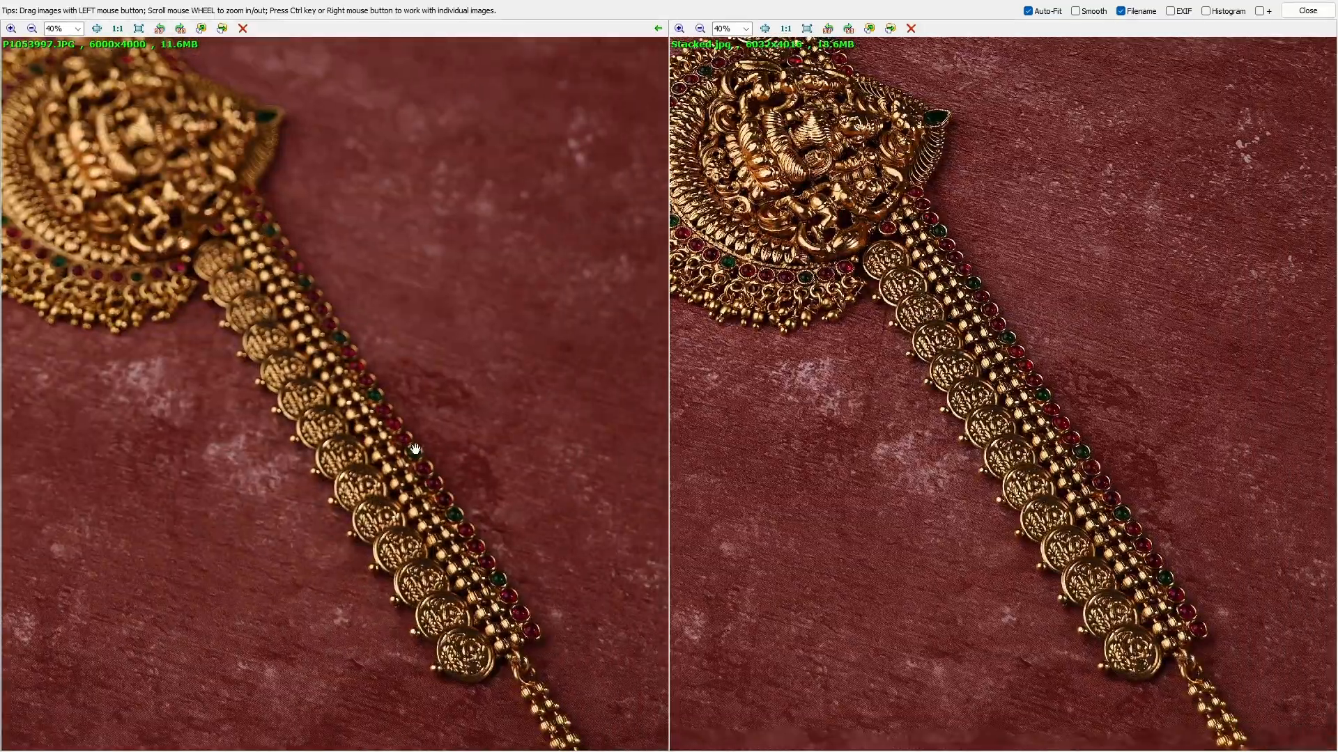
pyautogui.moveTo(479, 359); pyautogui.dragTo(633, 636)
pyautogui.moveTo(487, 421); pyautogui.dragTo(597, 585)
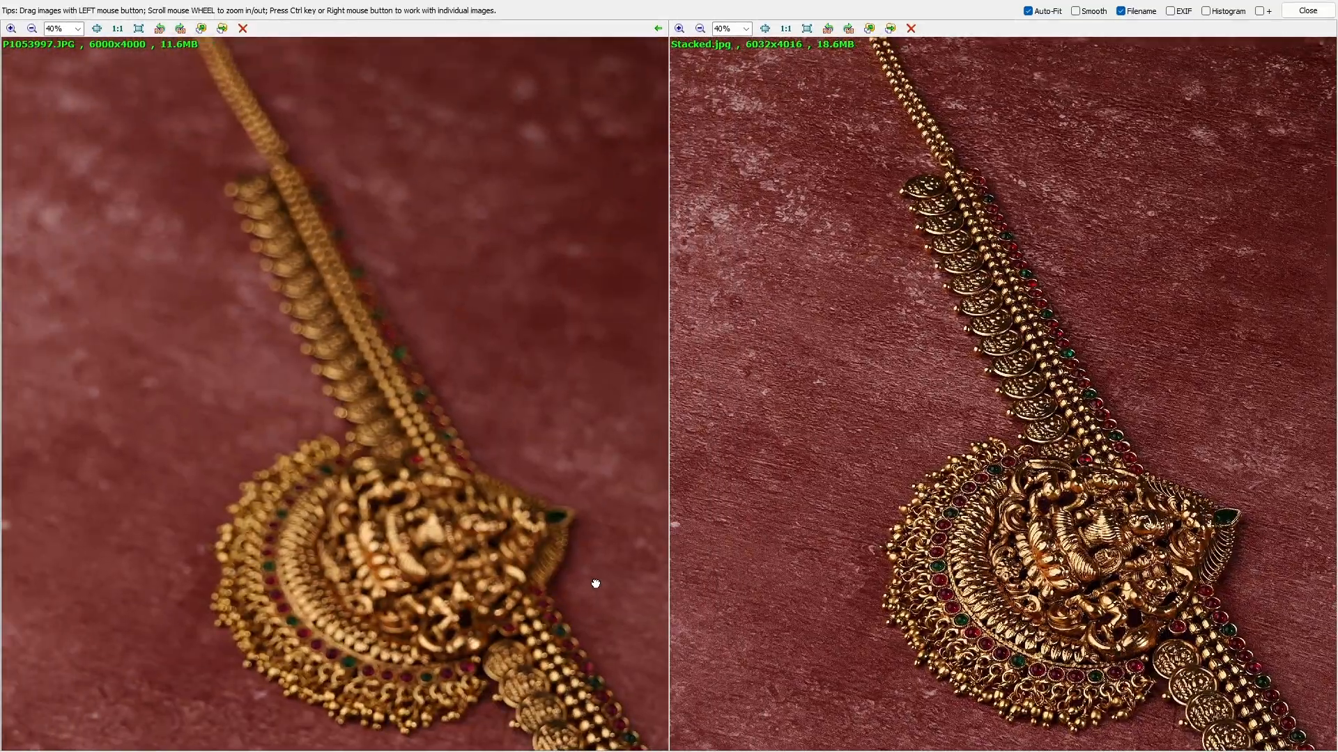
pyautogui.moveTo(512, 445); pyautogui.dragTo(374, 195)
pyautogui.moveTo(613, 502); pyautogui.dragTo(487, 346)
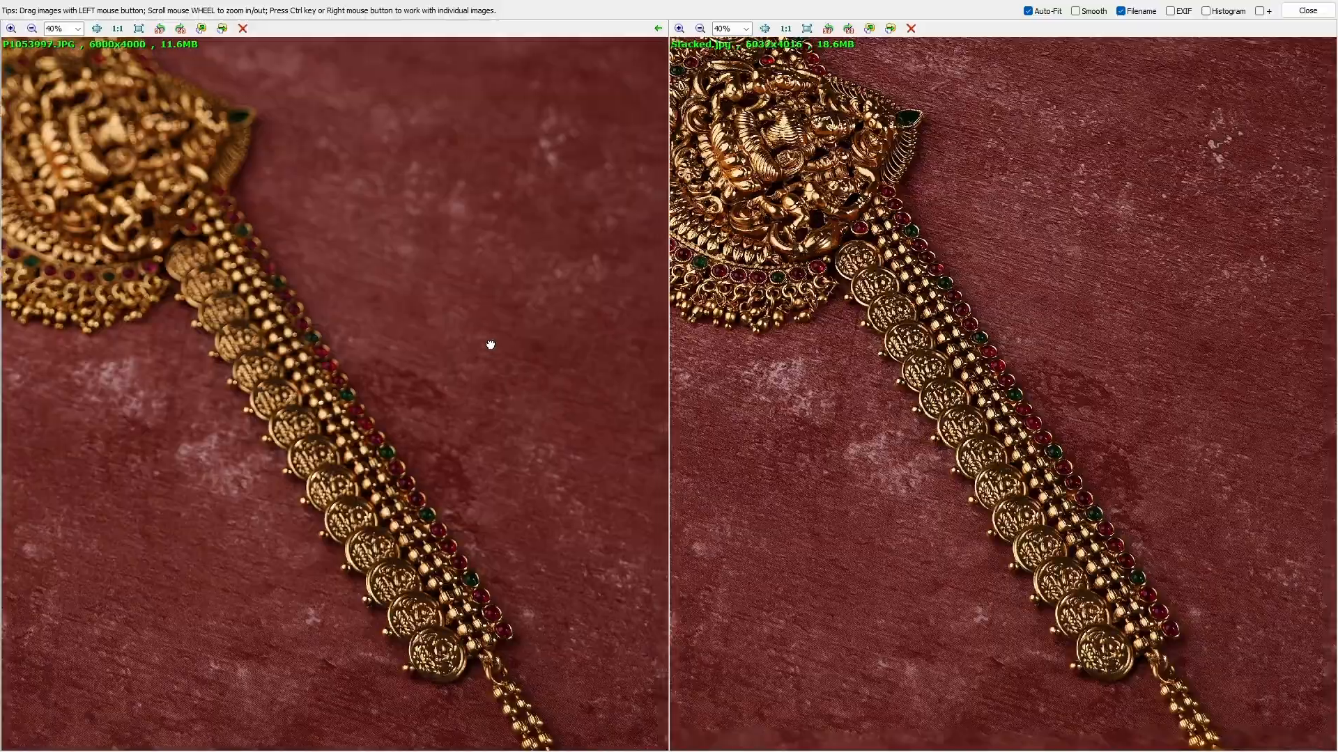